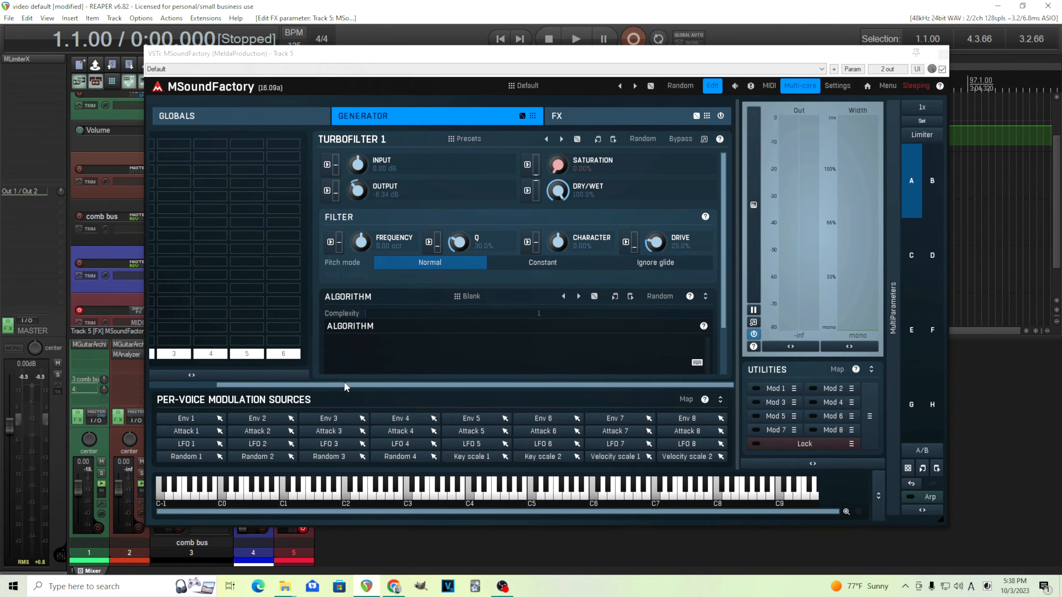
- Widen the generator's module grid panel and enlarge the plugin window
mouse_move(345, 386)
left_mouse_down()
mouse_move(268, 386)
mouse_move(335, 387)
left_mouse_up()
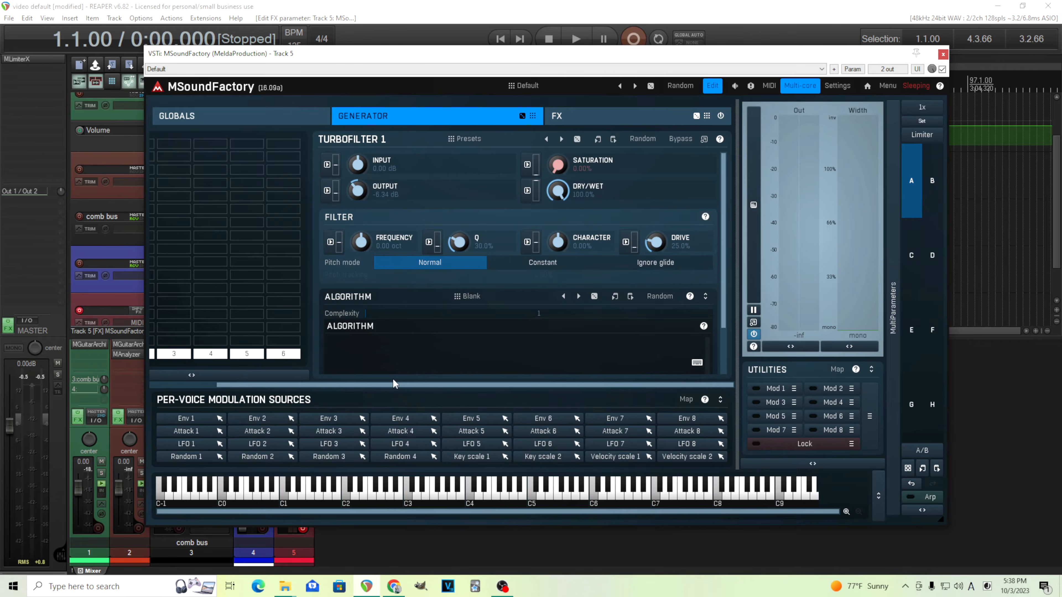
left_click_drag(392, 380, 325, 383)
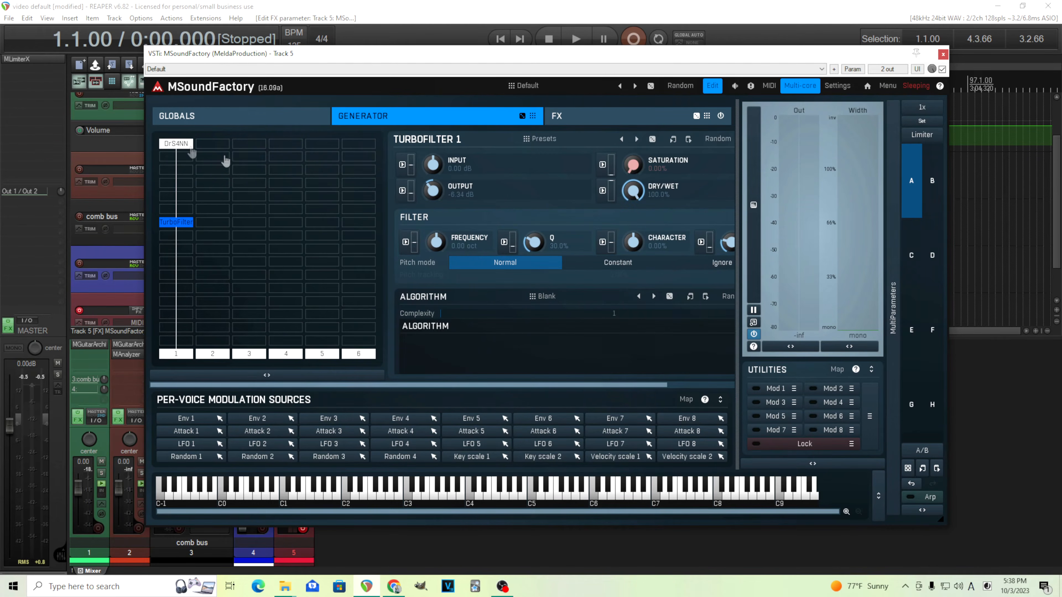
left_click_drag(939, 520, 980, 542)
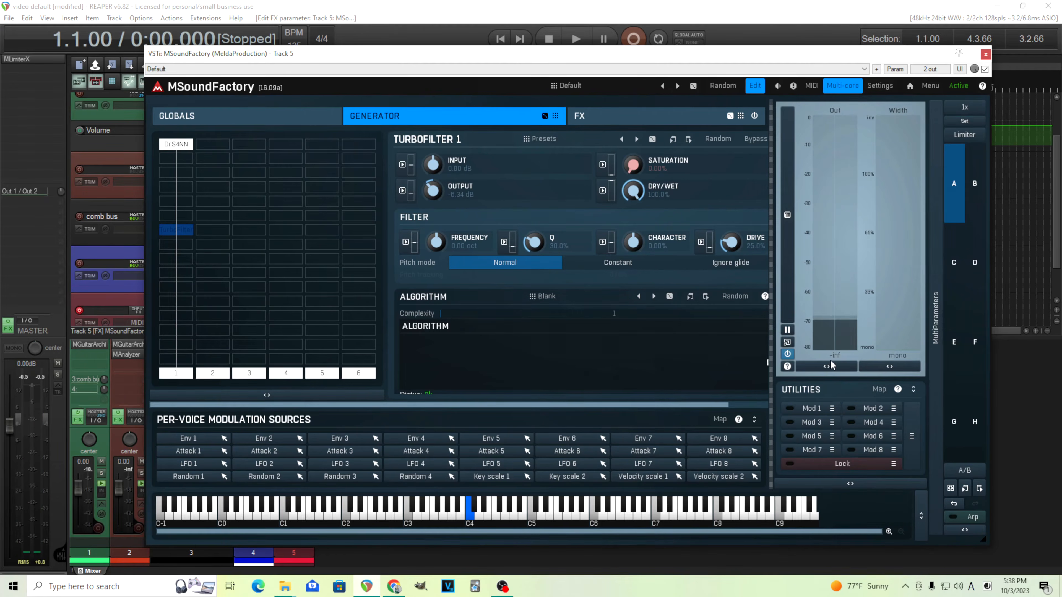
- Set the global gain to -3 dB
left_click(181, 146)
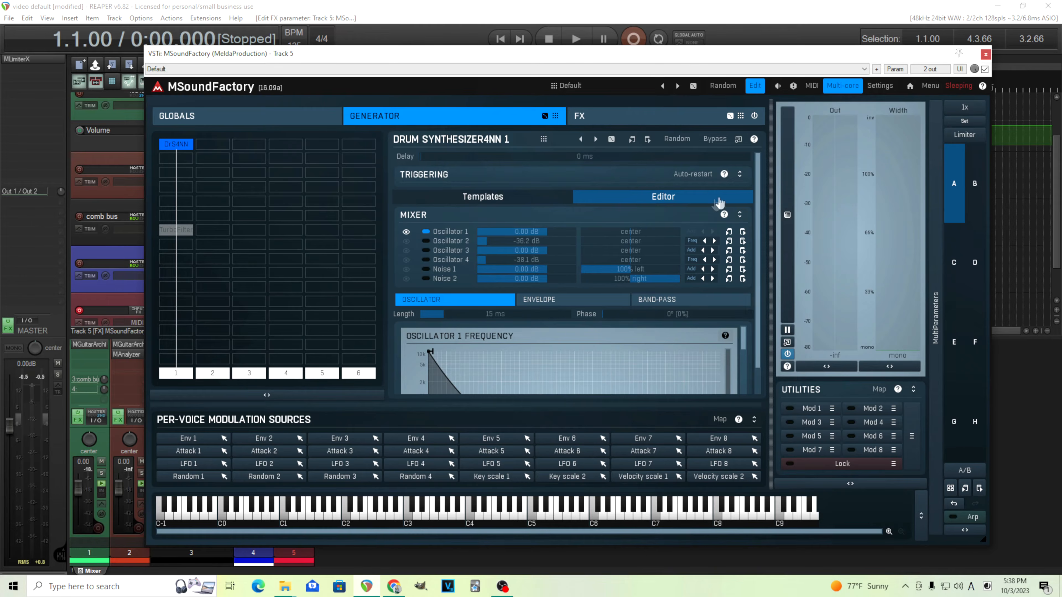
left_click(161, 122)
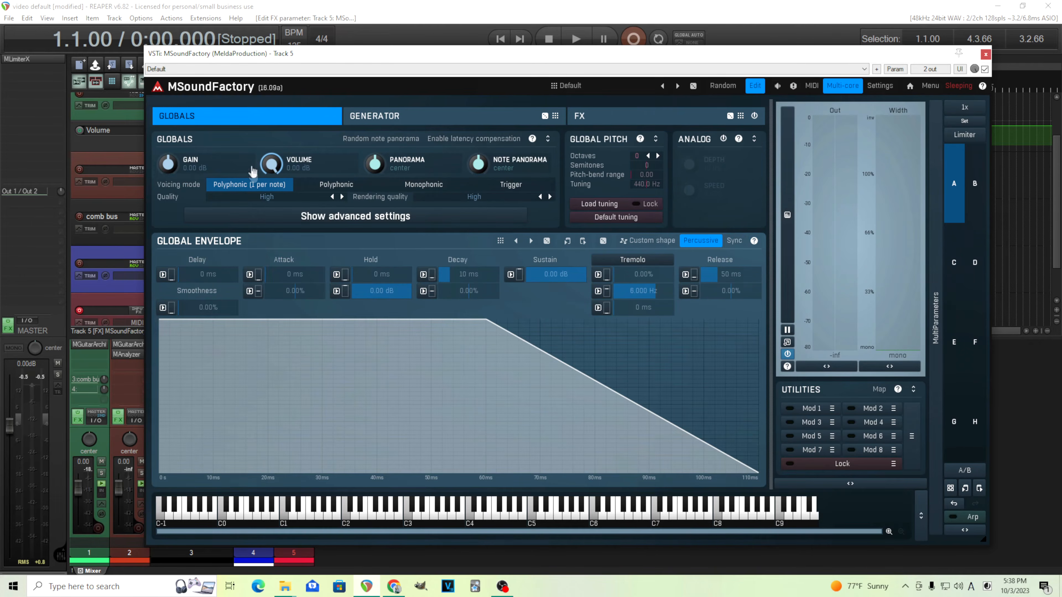
double_click(173, 163)
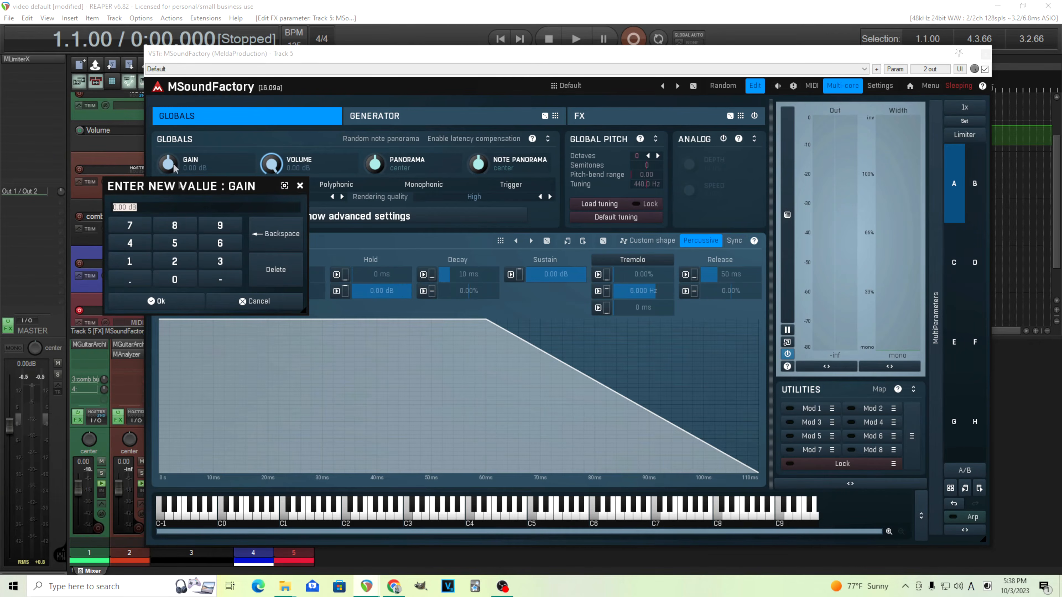
left_click(185, 303)
- Open the TurboFilter module in the generator grid and enable the output Limiter
left_click(424, 123)
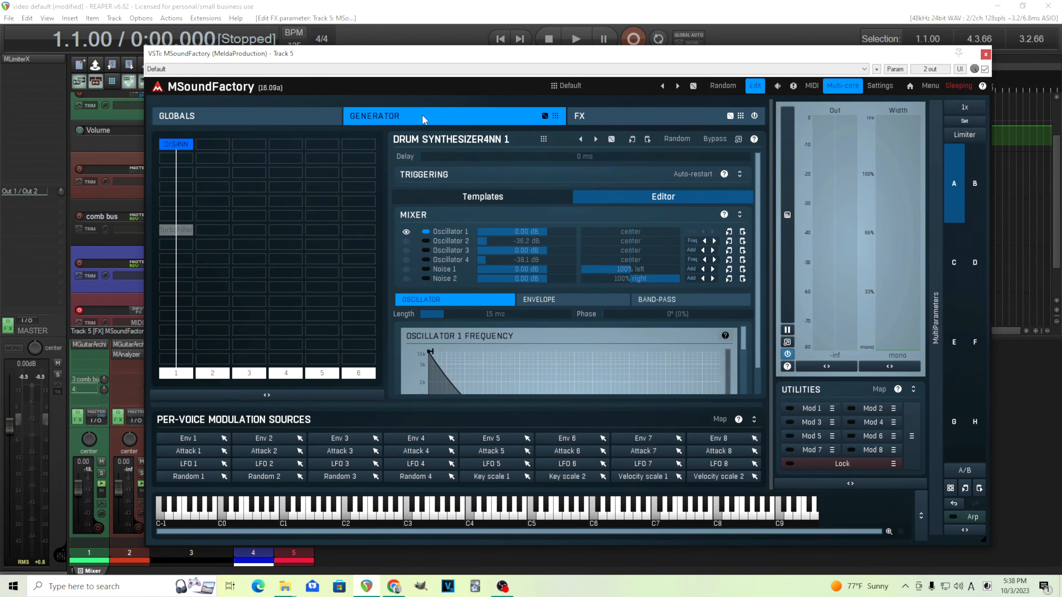
left_click(180, 234)
left_click_drag(654, 402, 693, 402)
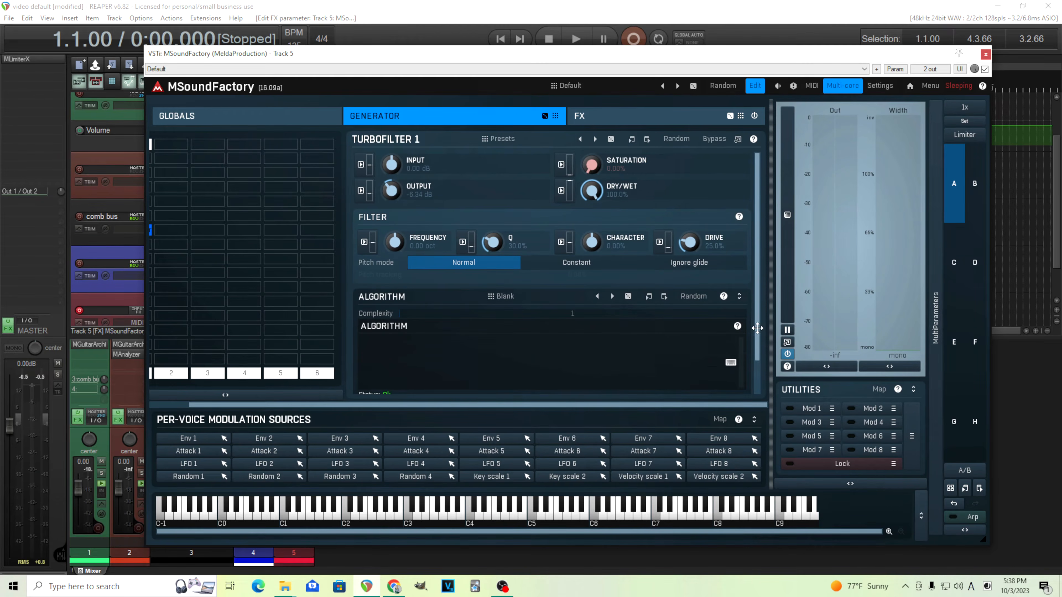
scroll(609, 361, "down", 1)
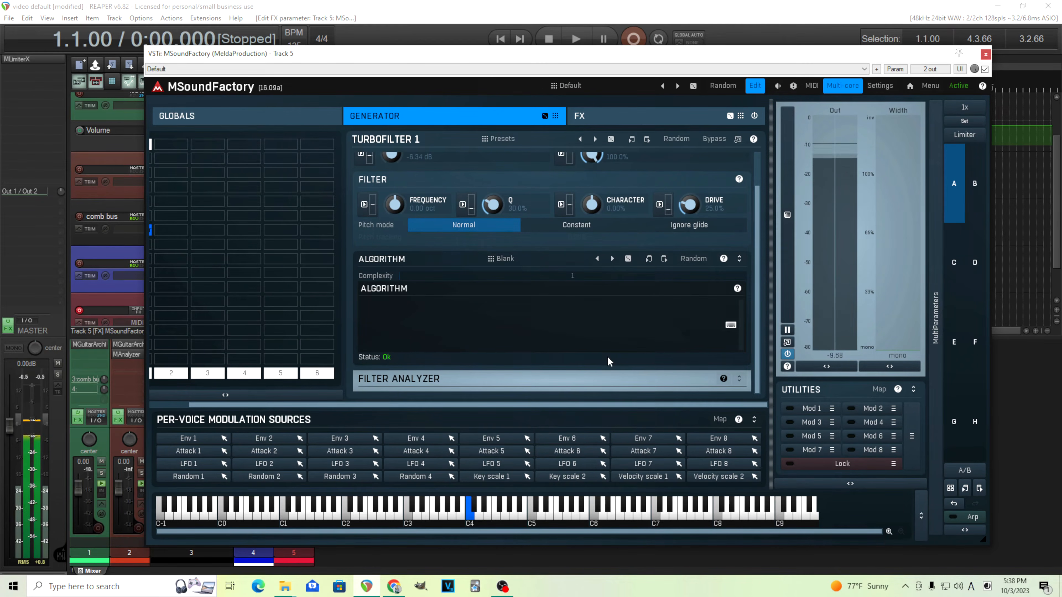
scroll(758, 246, "up", 1)
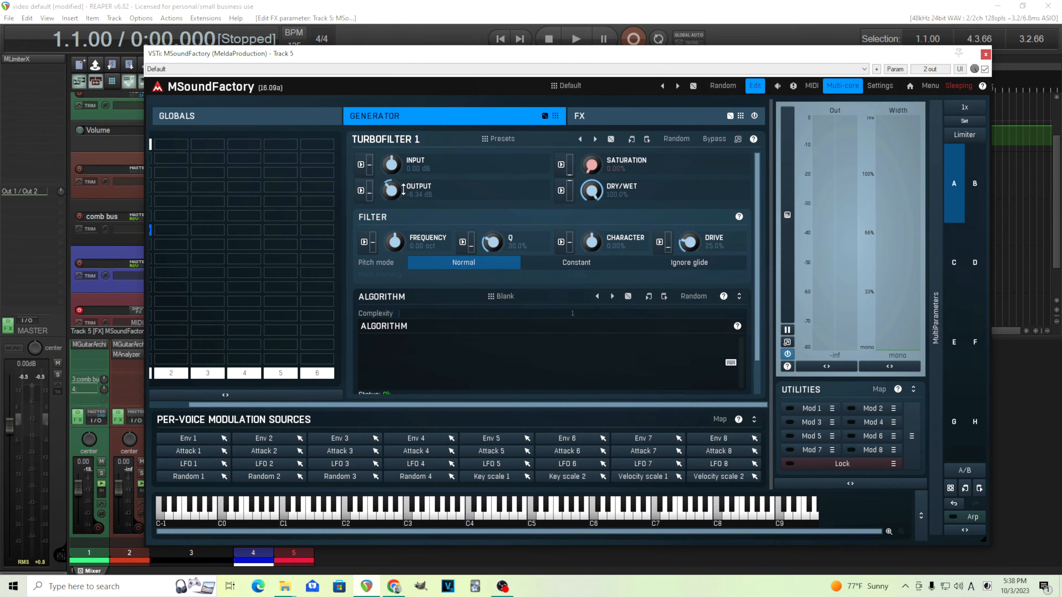
left_click(964, 134)
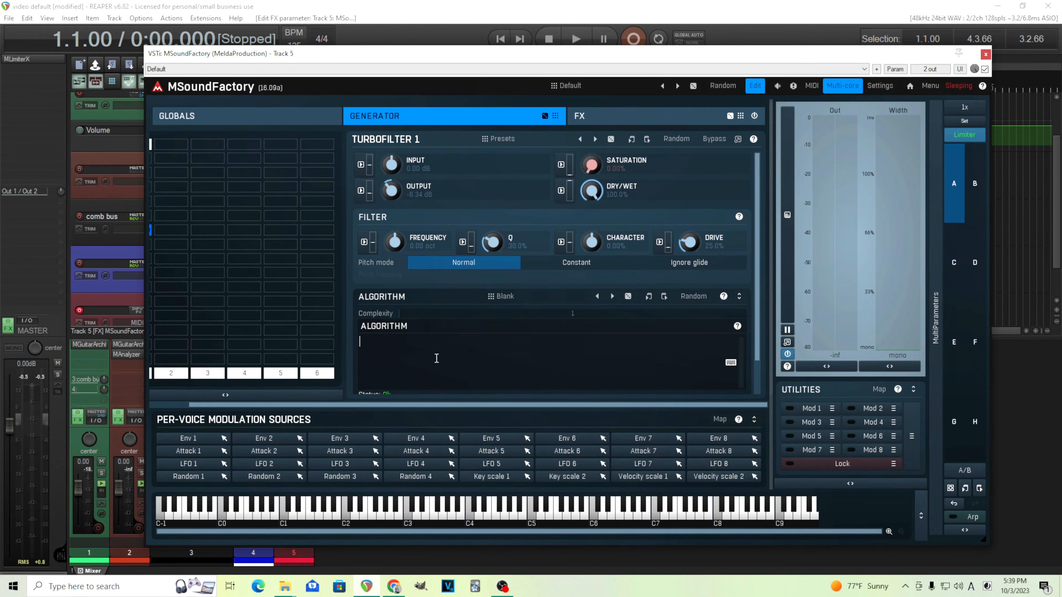
- Enter the algorithm fbcomb(q;f) in the TurboFilter's algorithm editor
type("fbcomb(q;")
type("f)")
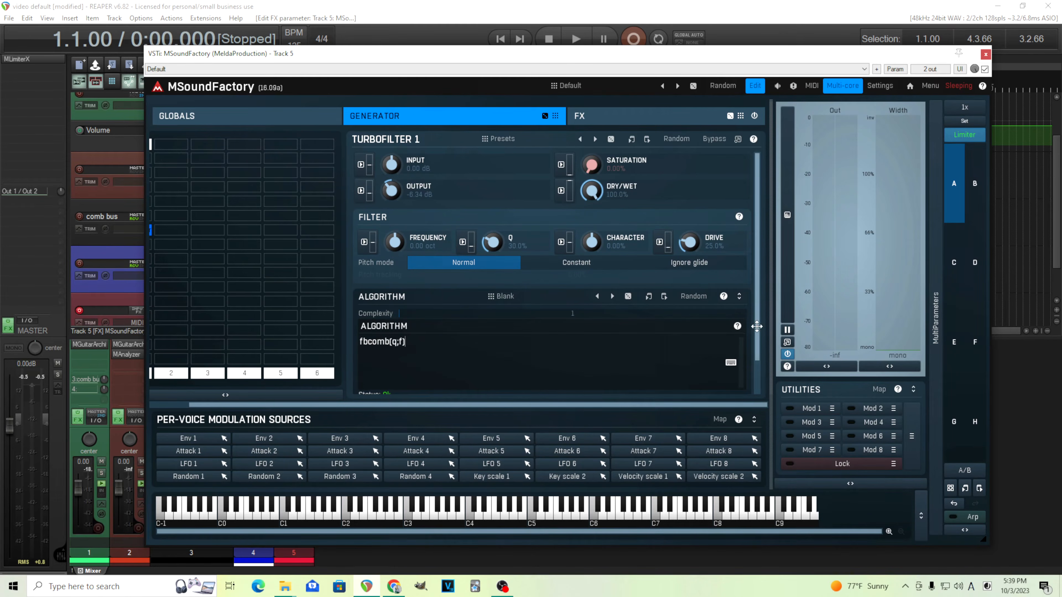
scroll(757, 326, "down", 1)
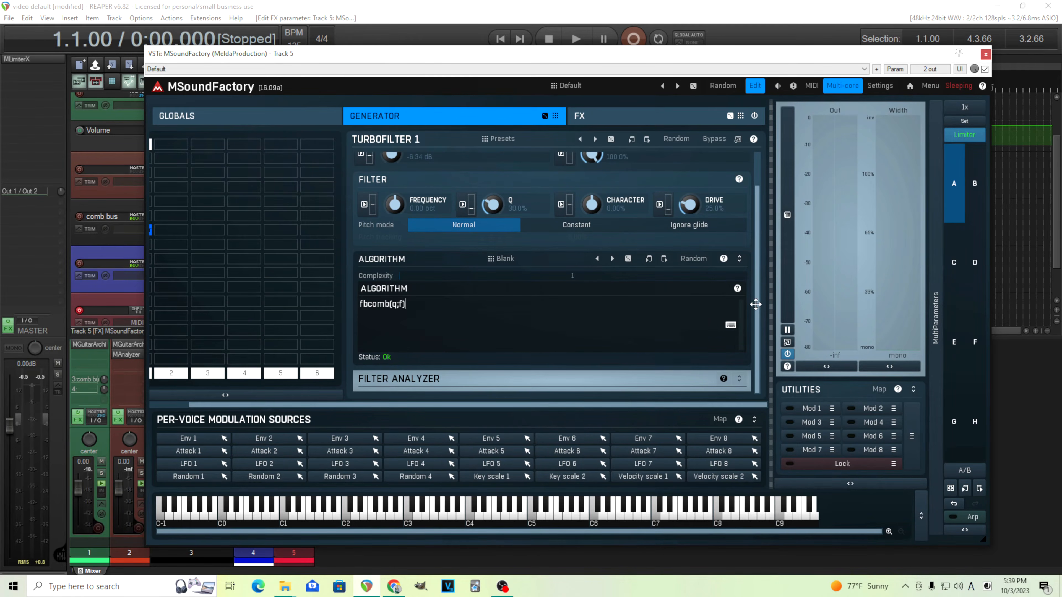
scroll(755, 305, "up", 1)
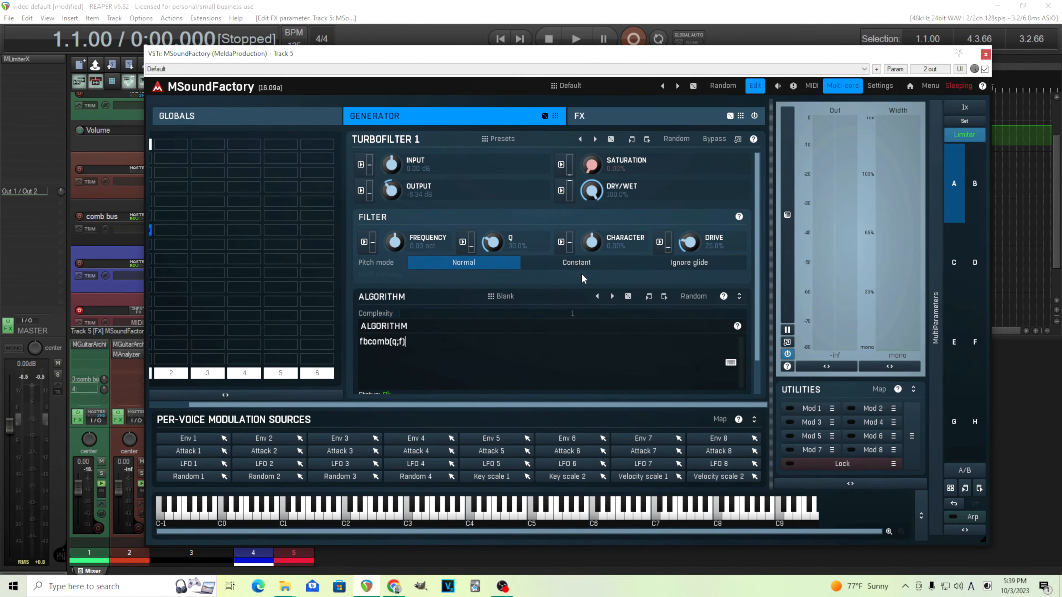
left_click_drag(490, 241, 490, 220)
double_click(492, 241)
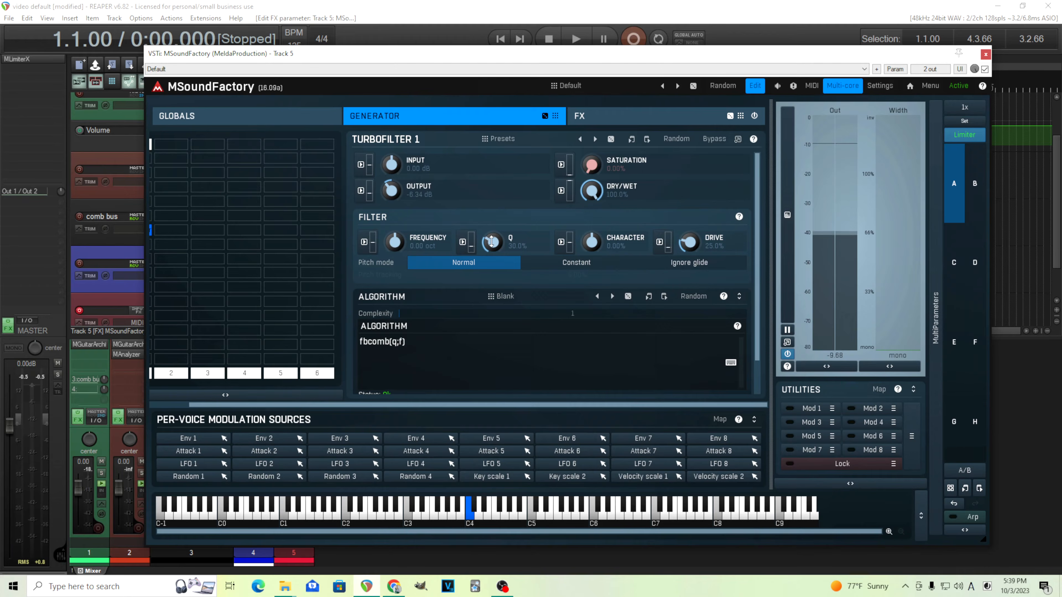
left_click_drag(492, 242, 492, 203)
double_click(498, 241)
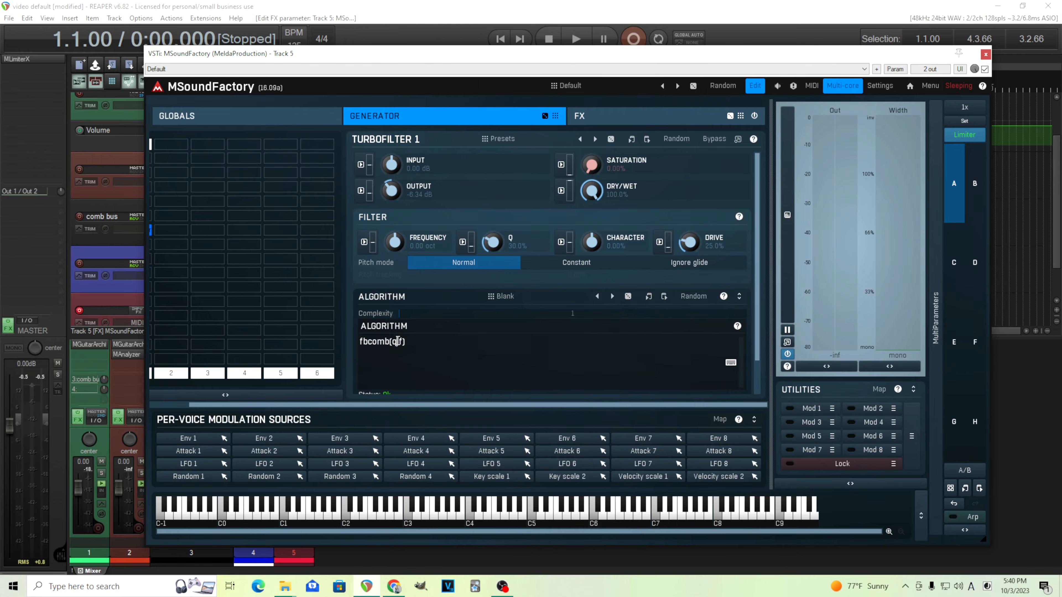
- Raise q to the power 0.06 inside the fbcomb call
type("*")
type("0.01")
left_click_drag(497, 245, 497, 270)
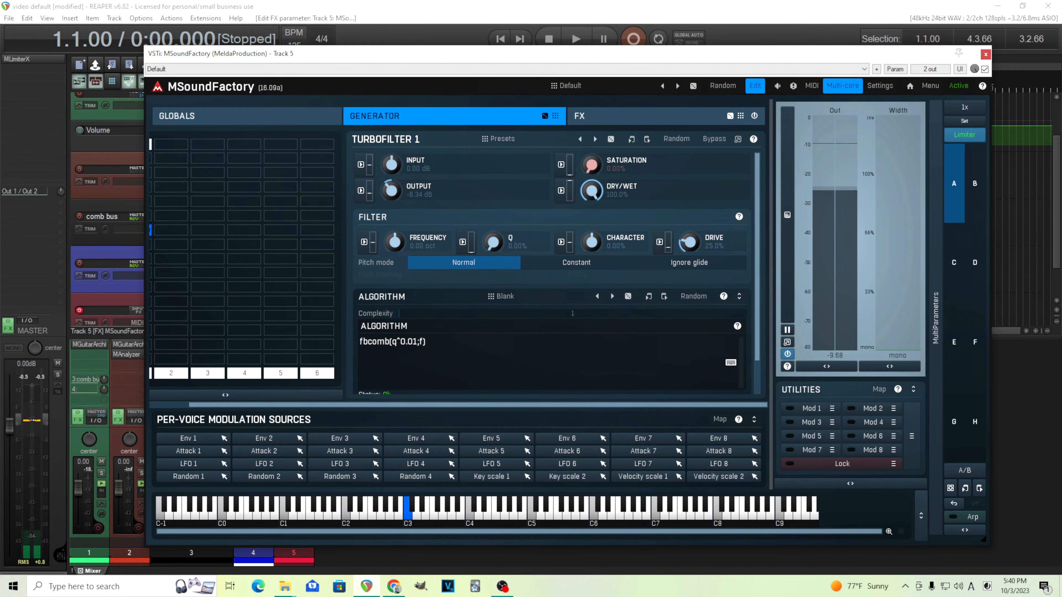
left_click_drag(493, 247, 493, 247)
double_click(492, 246)
left_click(418, 344)
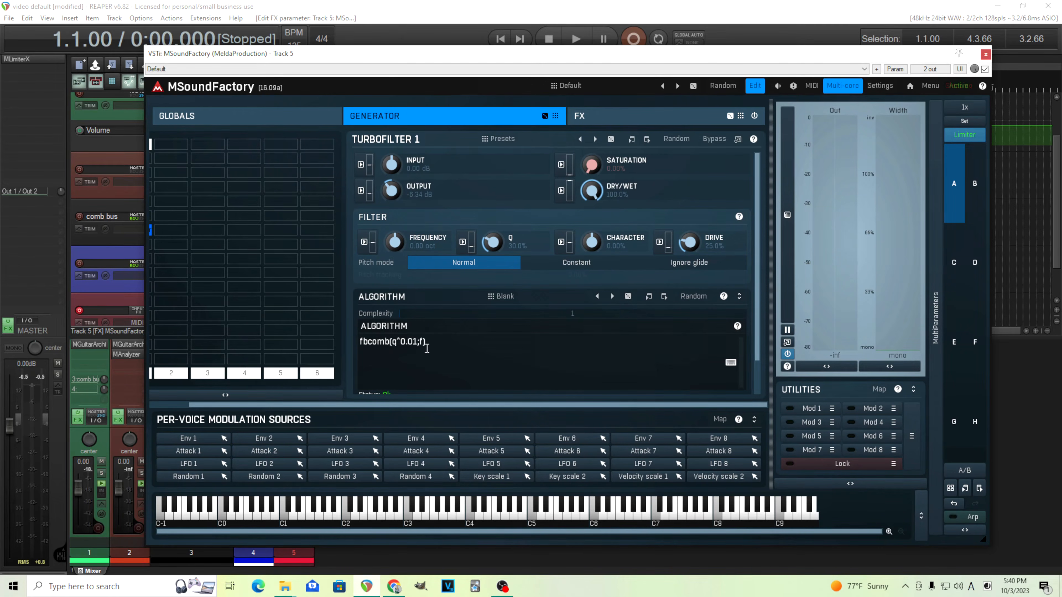
key("BackSpace")
type("6")
- Raise the filter's Q to about 67%
mouse_move(499, 242)
left_mouse_down()
mouse_move(499, 261)
mouse_move(499, 222)
left_mouse_up()
double_click(494, 241)
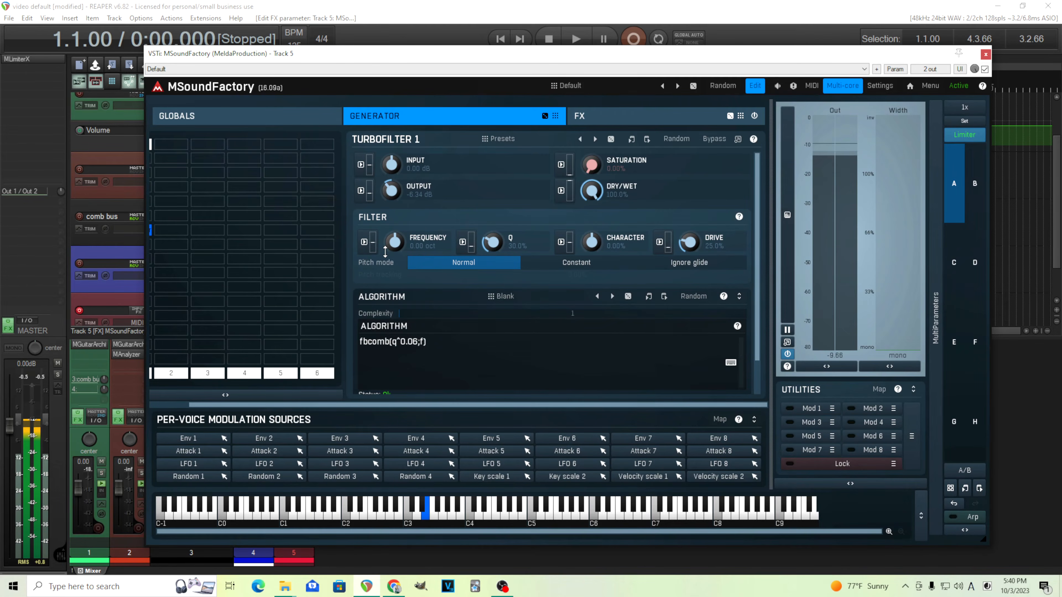
left_click_drag(493, 245, 495, 240)
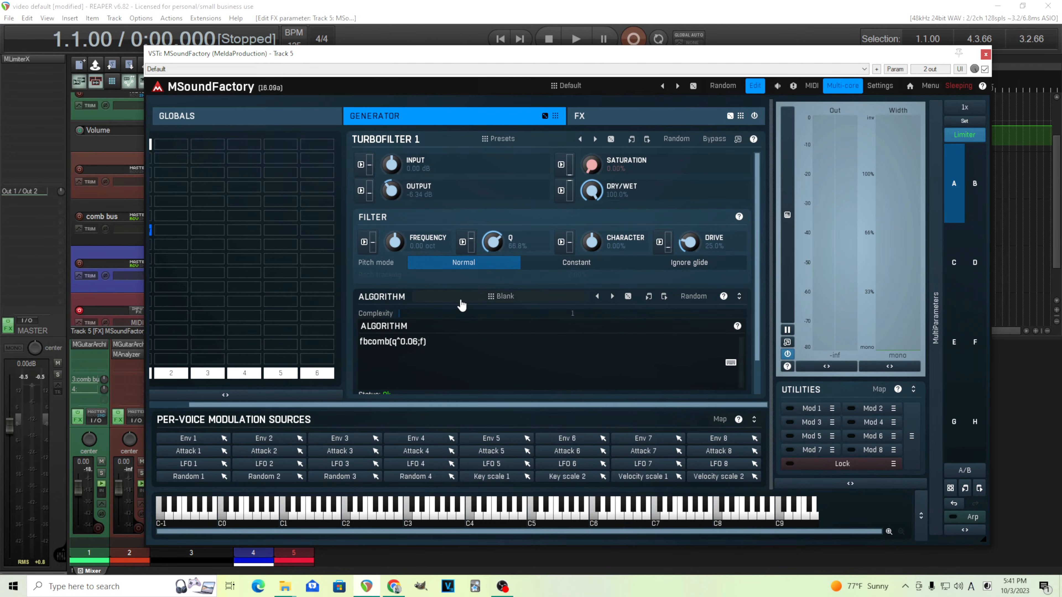
left_click_drag(358, 54, 396, 61)
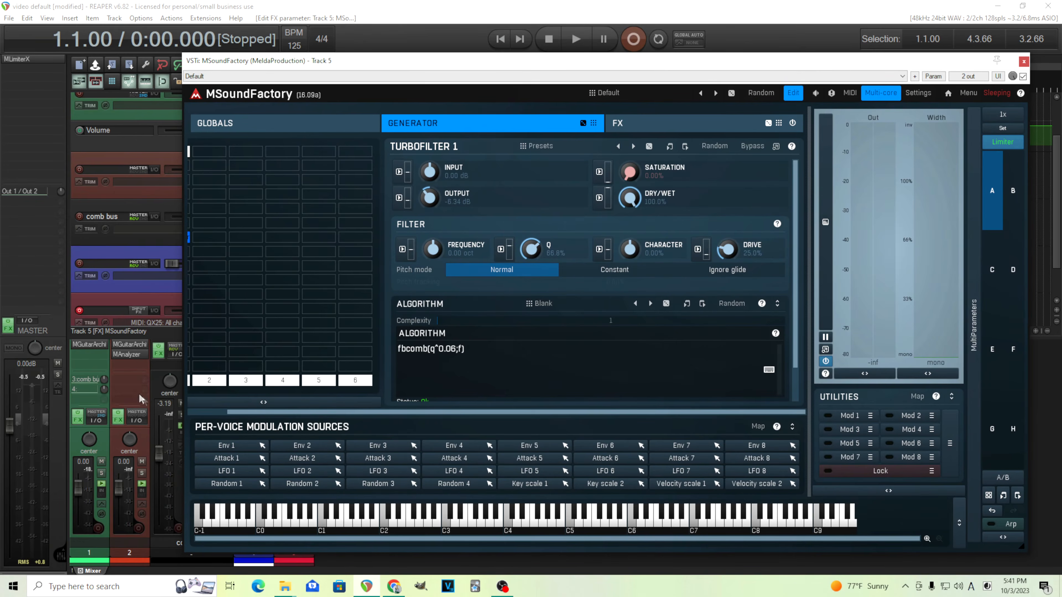
left_click_drag(311, 63, 353, 61)
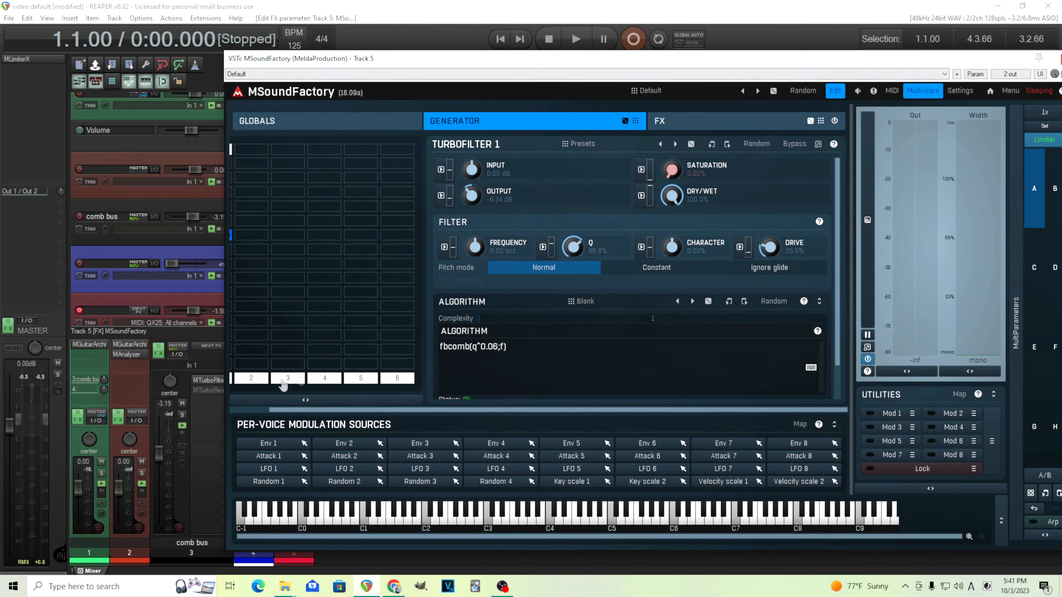
left_click_drag(562, 62, 530, 66)
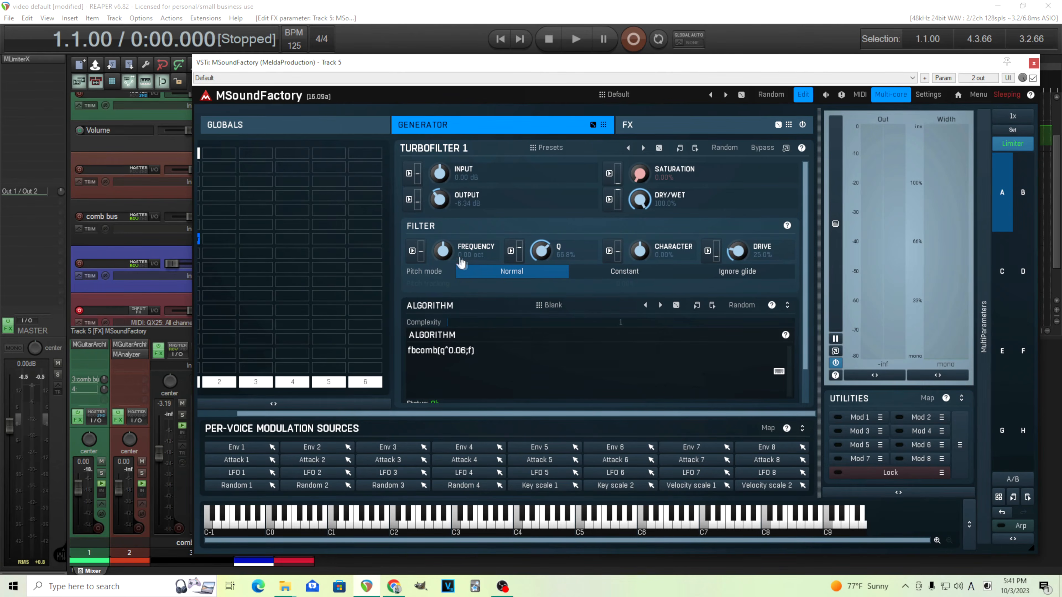
left_click(625, 272)
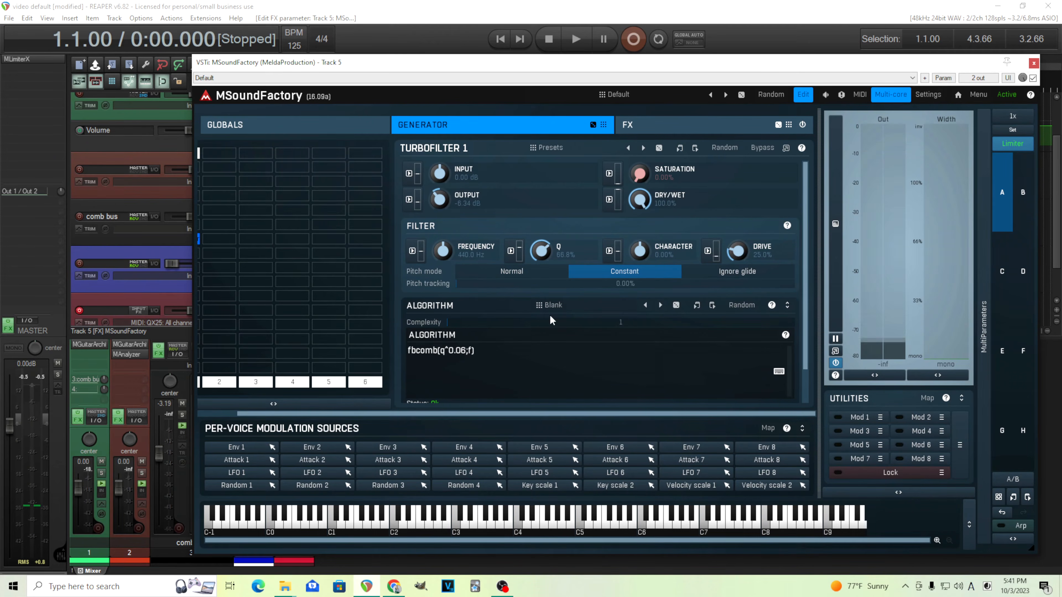
double_click(444, 251)
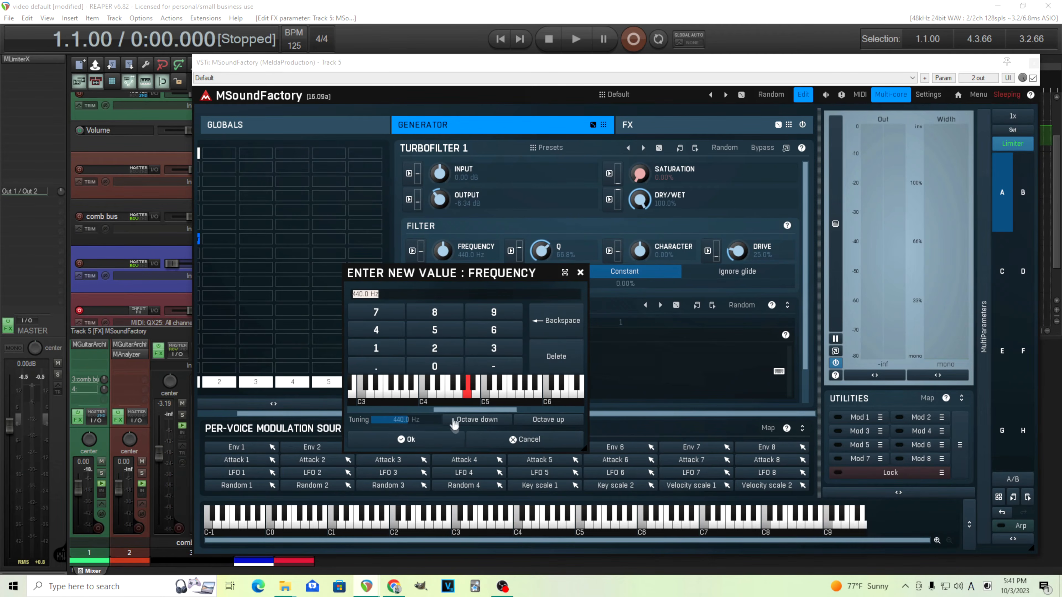
left_click(525, 440)
left_click(529, 277)
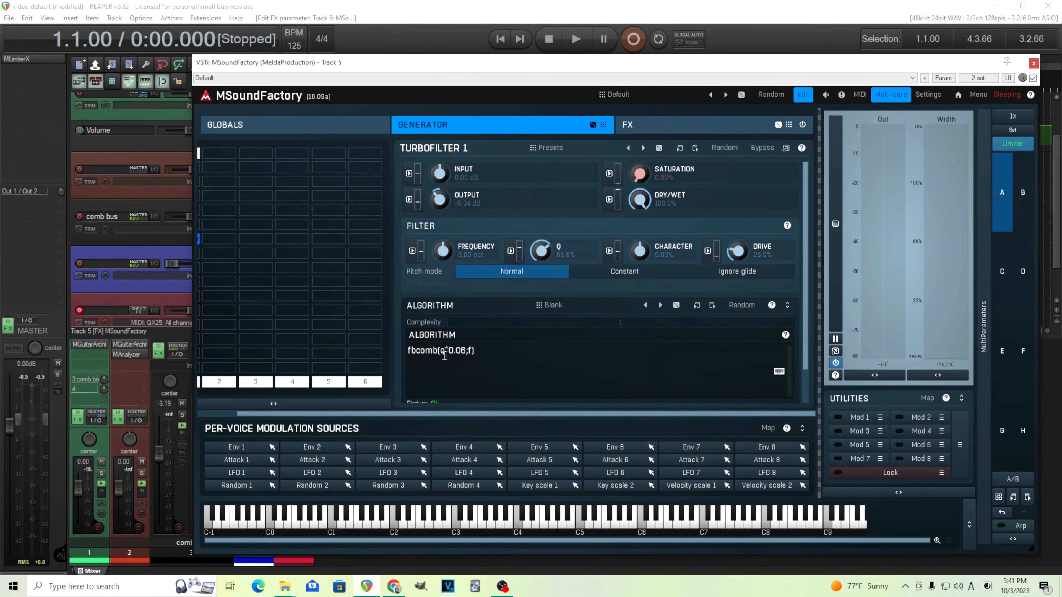
- Insert a new first line p[ above the fbcomb line in the algorithm
key("Return")
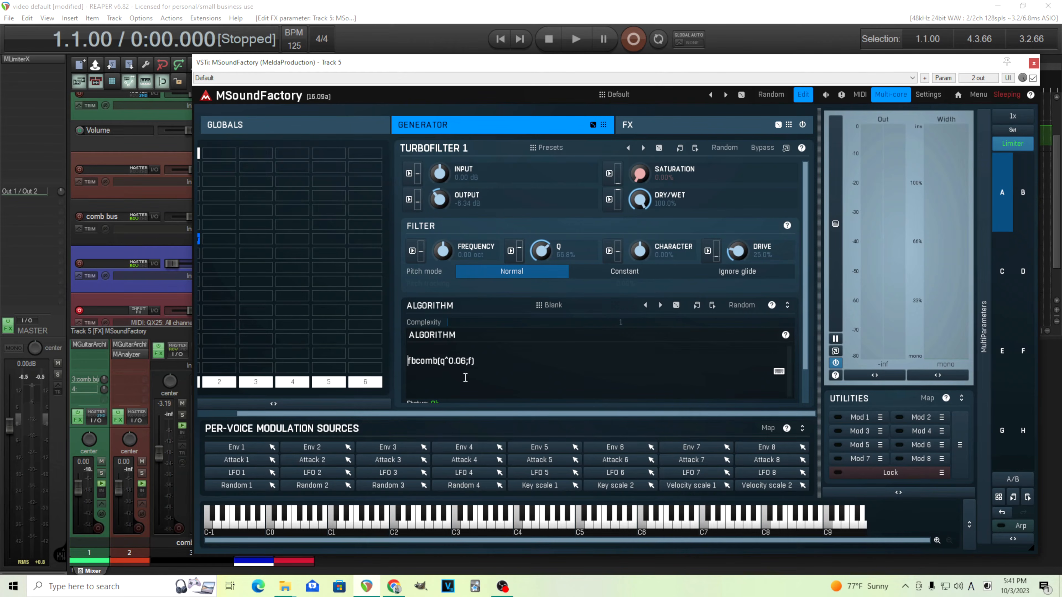
type("p[")
- Copy the fbcomb line and paste a second copy below it
left_click_drag(486, 360, 411, 363)
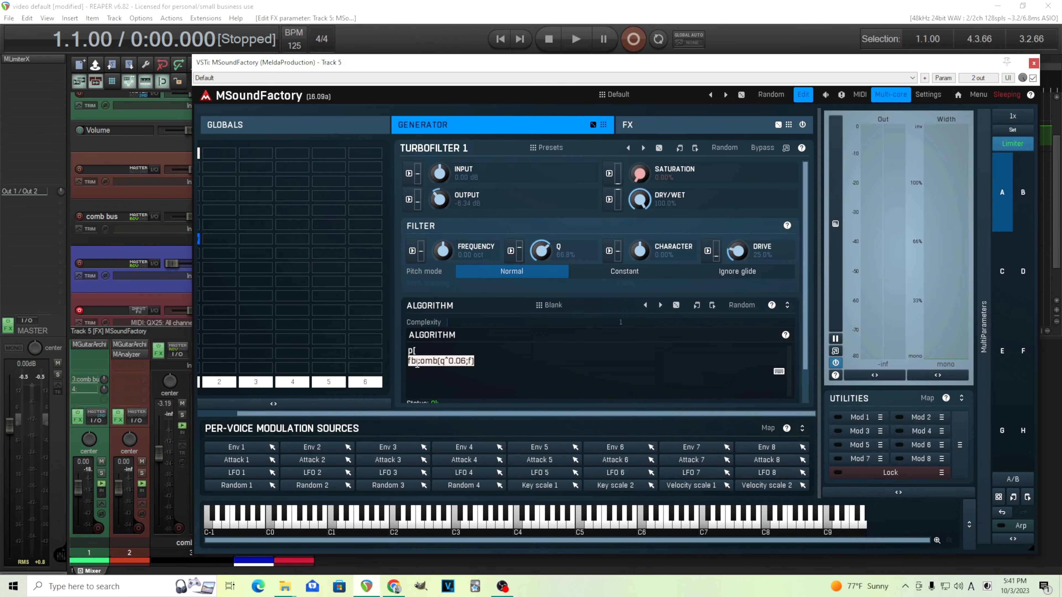
right_click(416, 363)
left_click(432, 374)
left_click(480, 365)
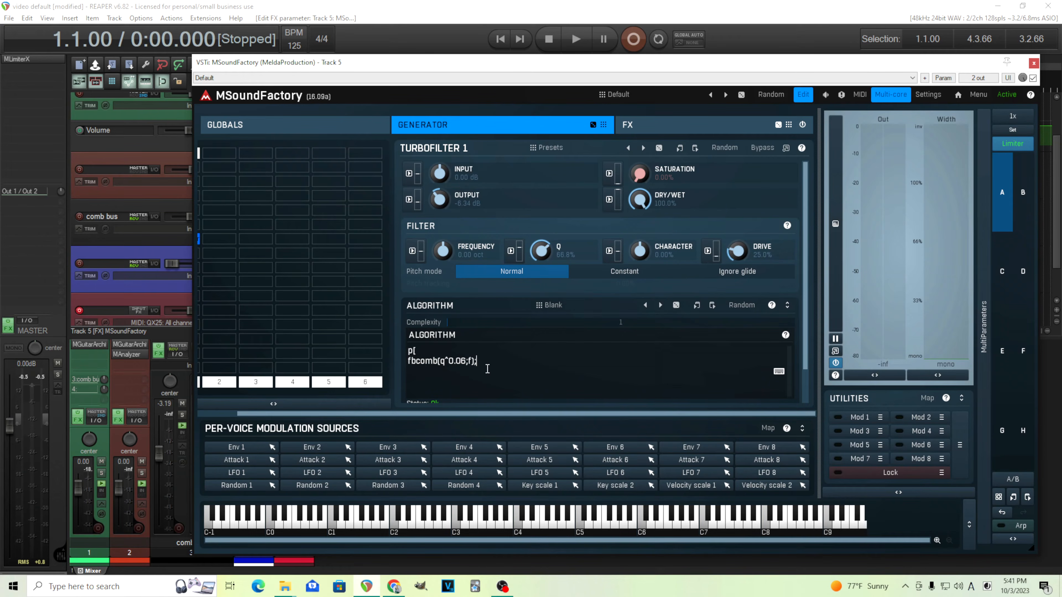
right_click(486, 369)
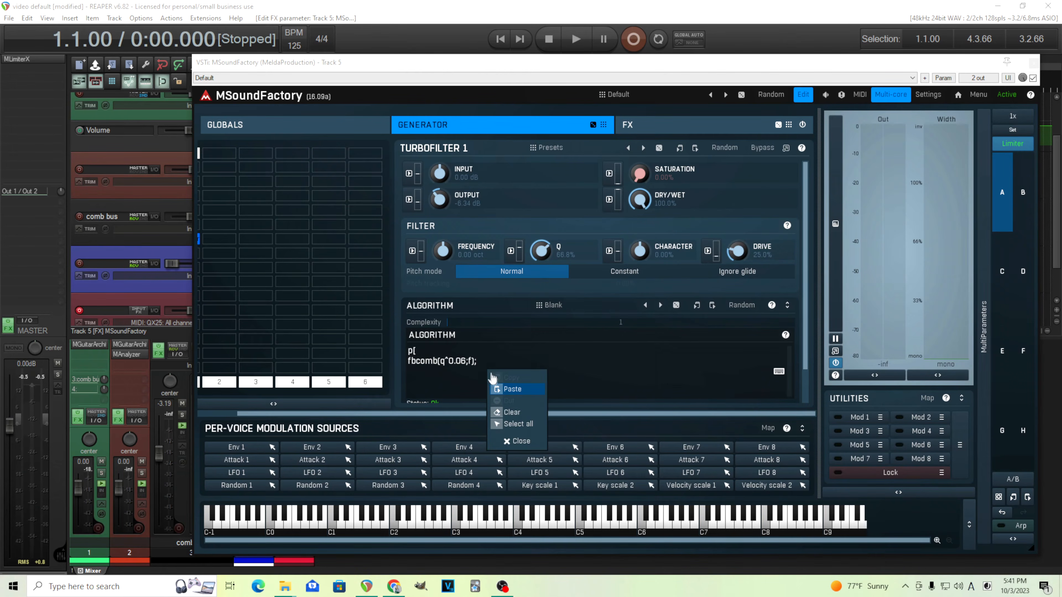
left_click(500, 387)
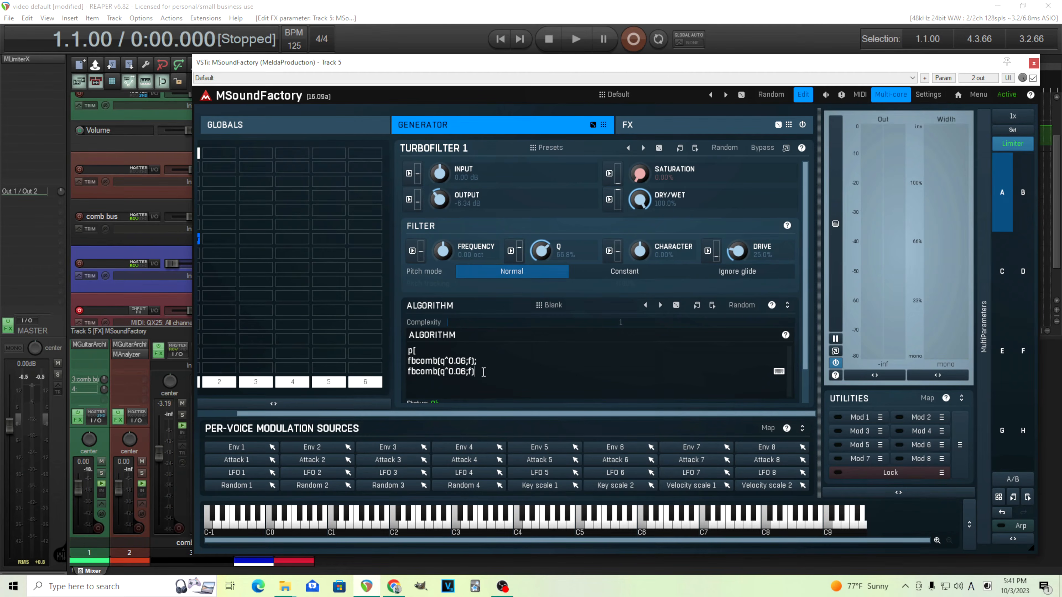
- Add a semicolon, paste a third fbcomb line and close the block with ]
type(";")
right_click(458, 391)
left_click(474, 409)
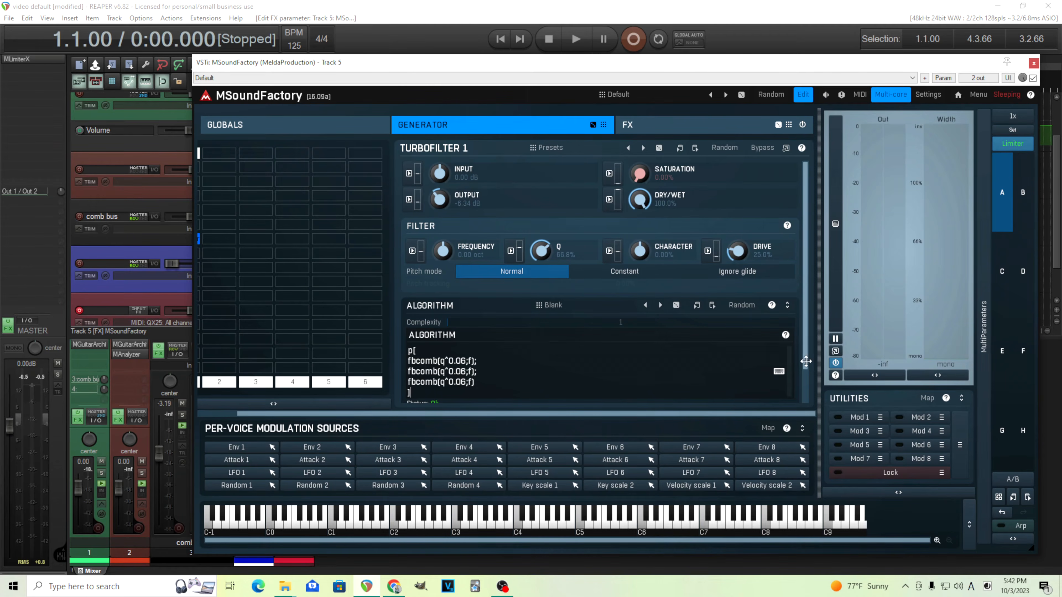
- Switch to the browser showing the music interval ratios search
scroll(430, 360, "down", 1)
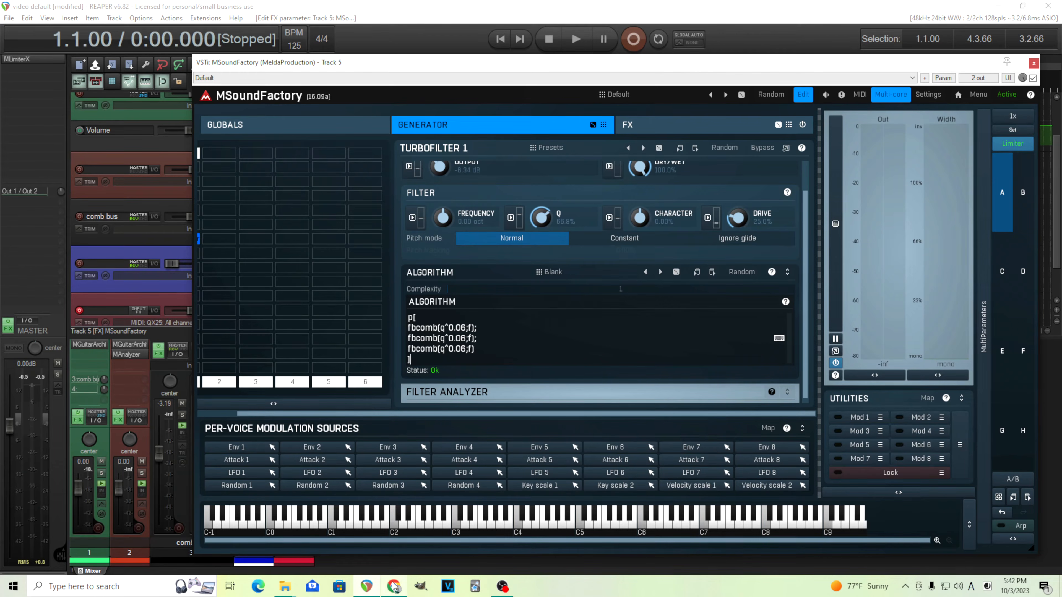
mouse_move(392, 582)
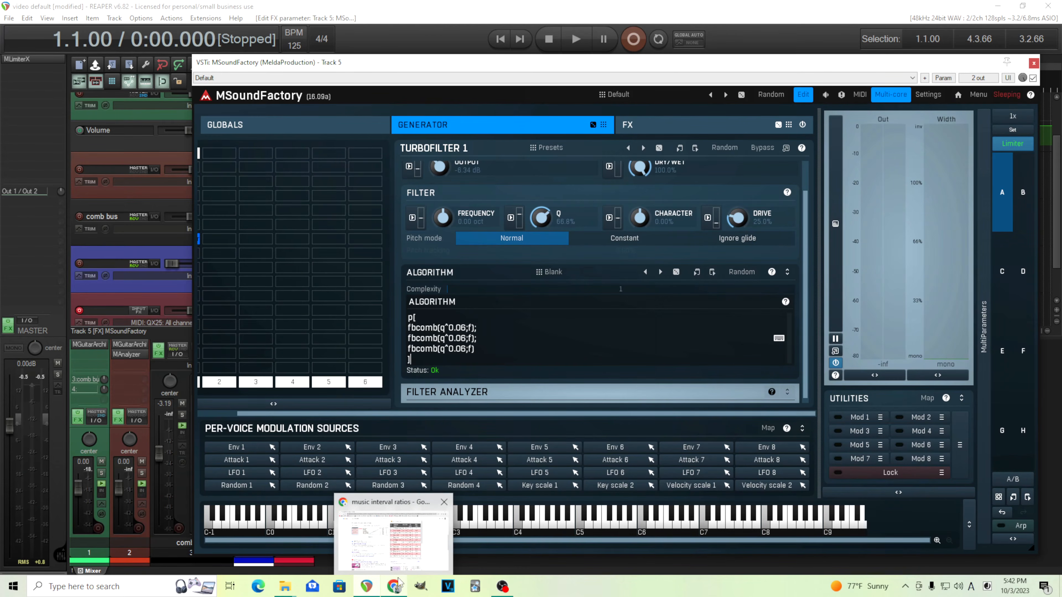
left_click(398, 582)
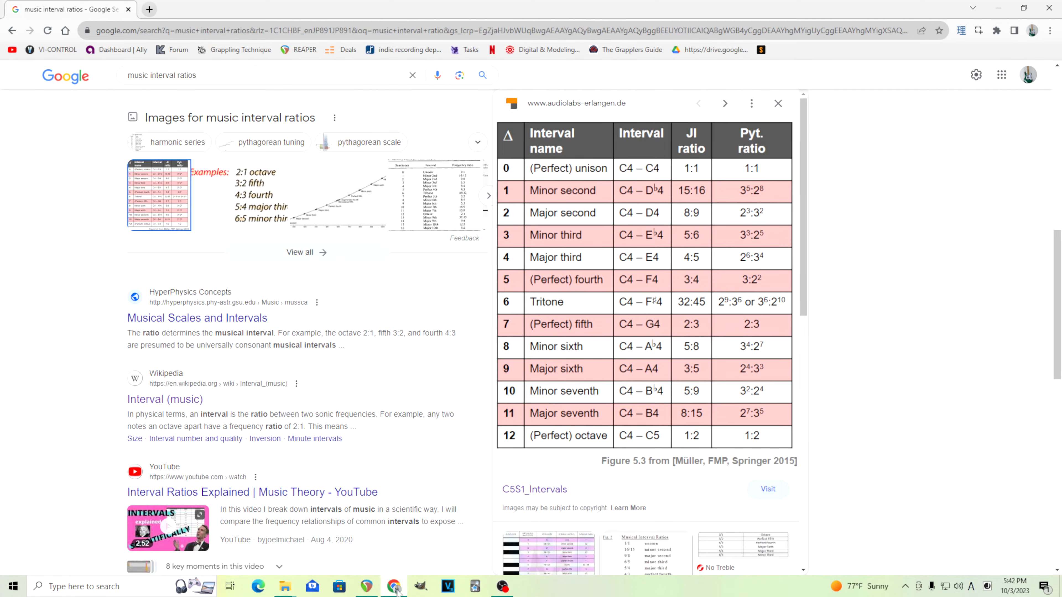
- Return to MSoundFactory and multiply the second fbcomb's frequency by (3/2), a perfect fifth
left_click(372, 586)
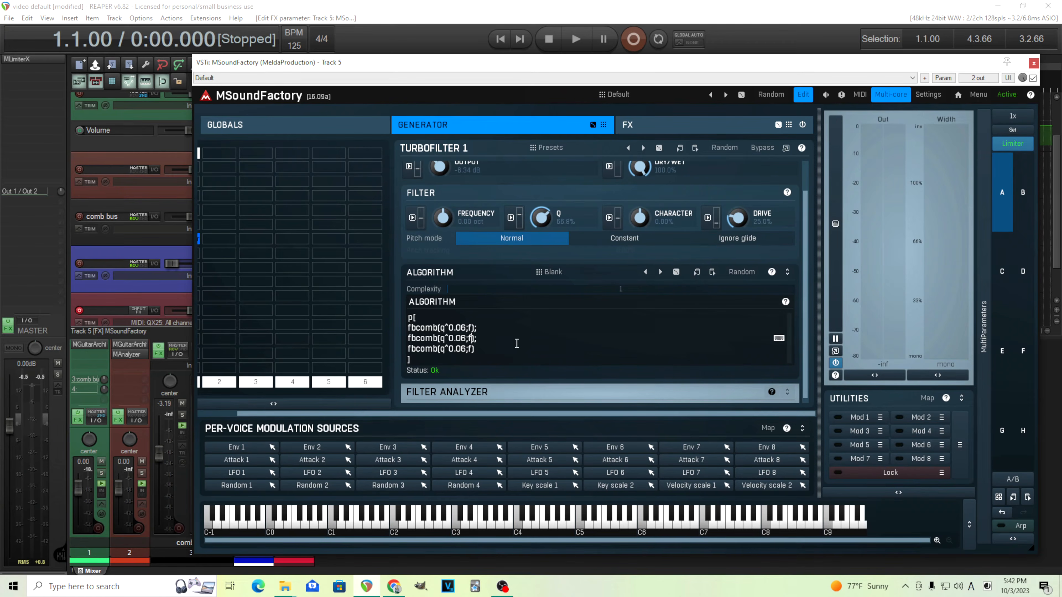
type("*(3/2")
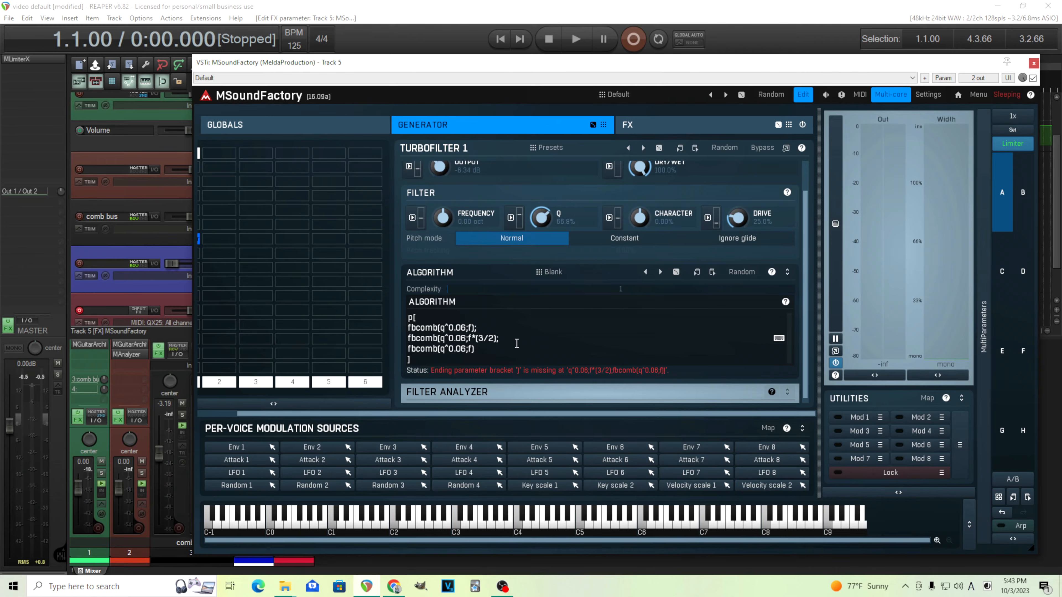
type(")")
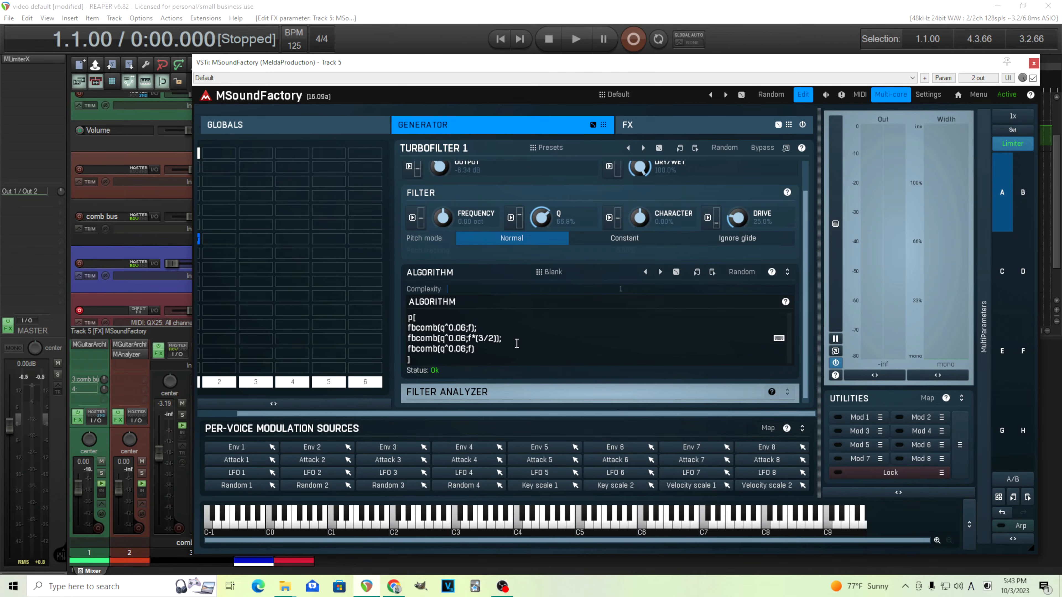
- Delete the third fbcomb line and replace it with a pasted copy of the 3/2 fifth line
left_click_drag(483, 347, 404, 351)
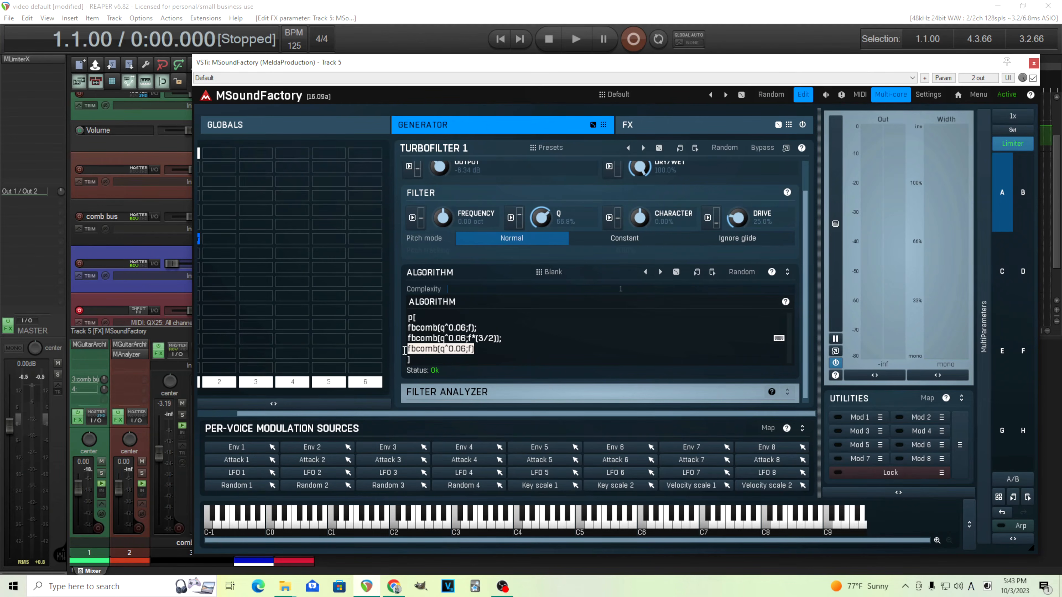
key("BackSpace")
key("BackSpace")
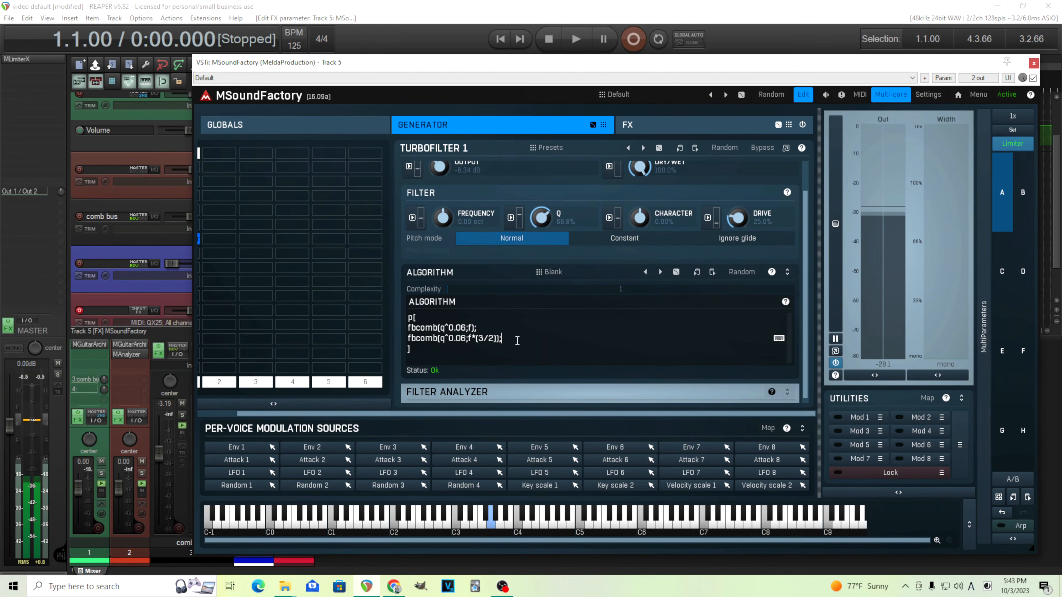
left_click_drag(516, 340, 409, 338)
right_click(410, 337)
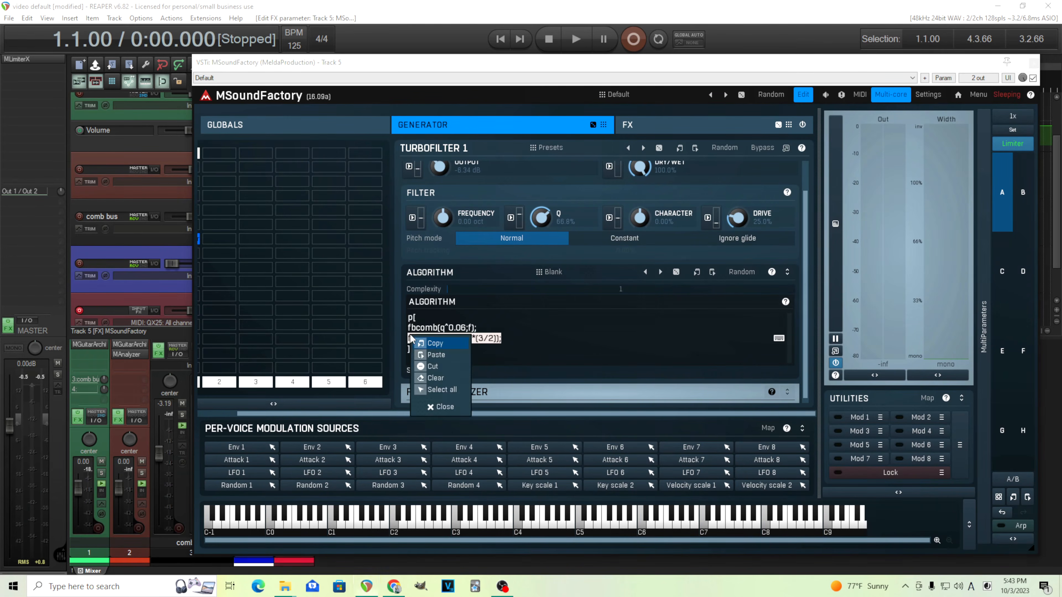
left_click(433, 343)
left_click(507, 339)
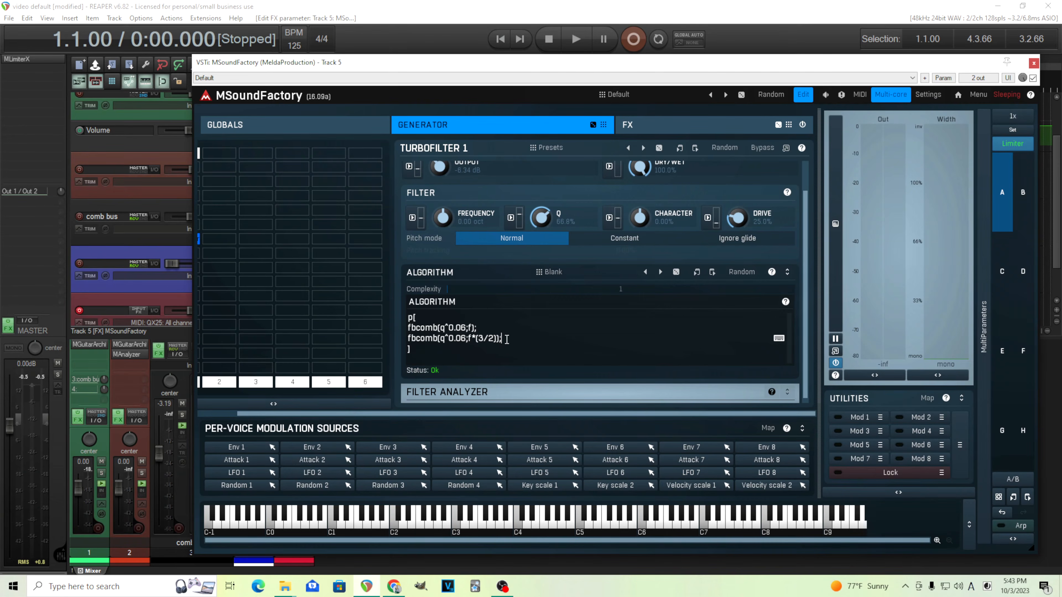
right_click(467, 353)
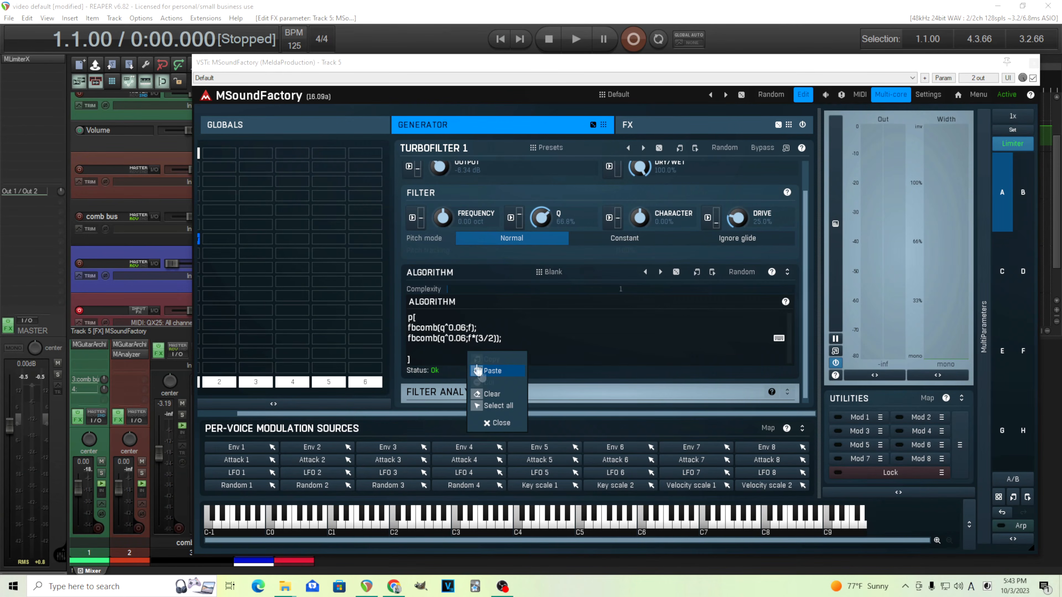
left_click(490, 373)
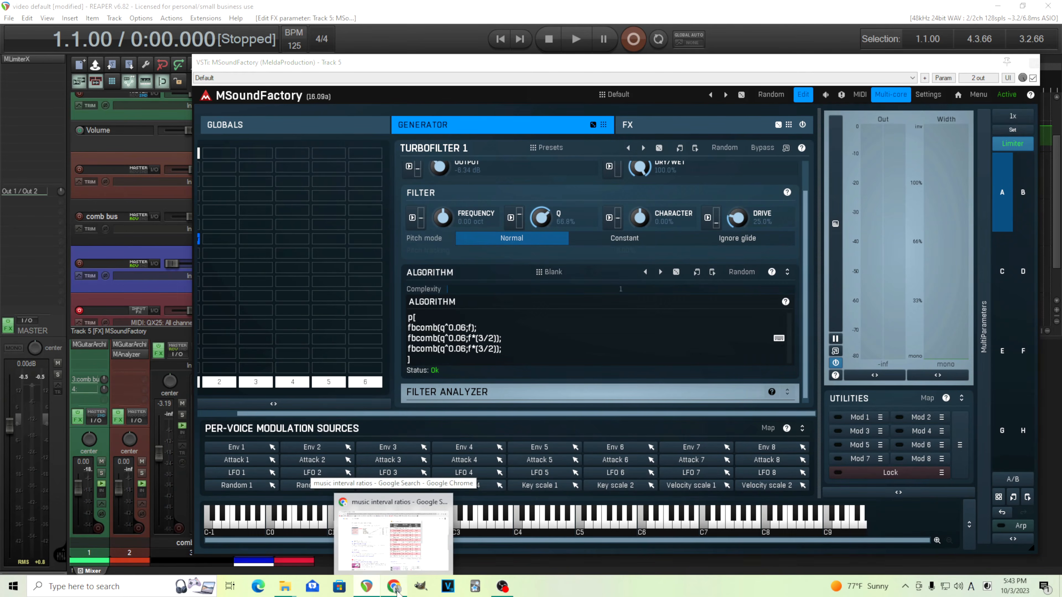
- Consult the interval table, set the third comb's ratio to 5/4 and nudge the Q up slightly
left_click(395, 529)
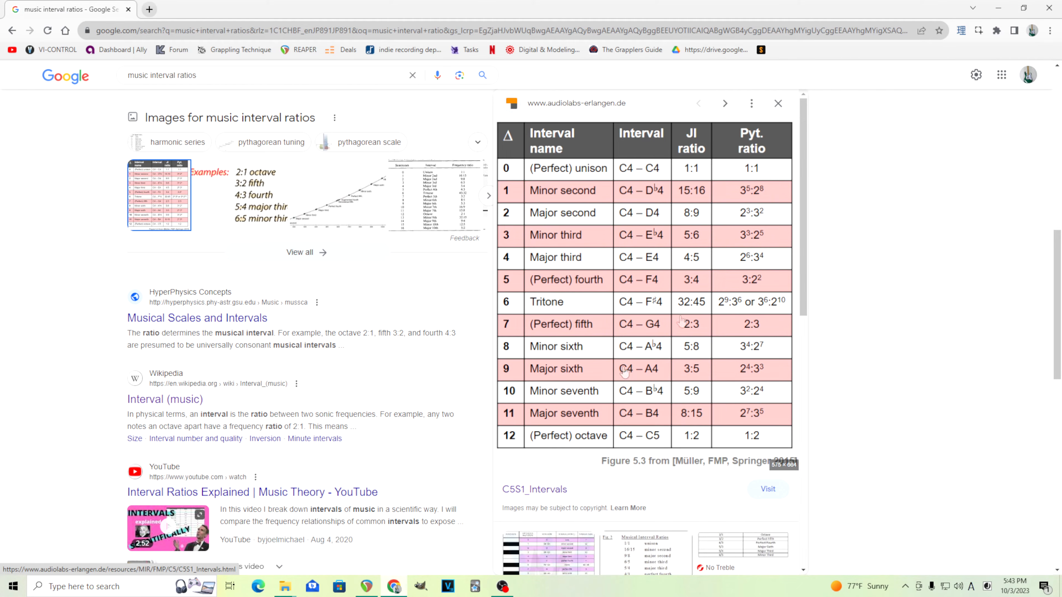
left_click(394, 586)
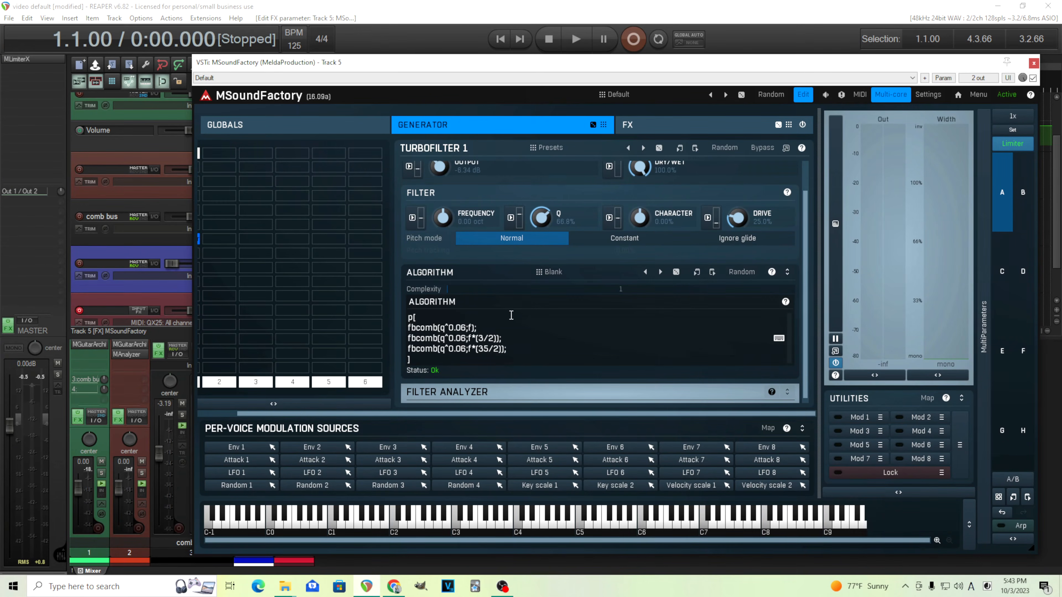
key("BackSpace")
type("4")
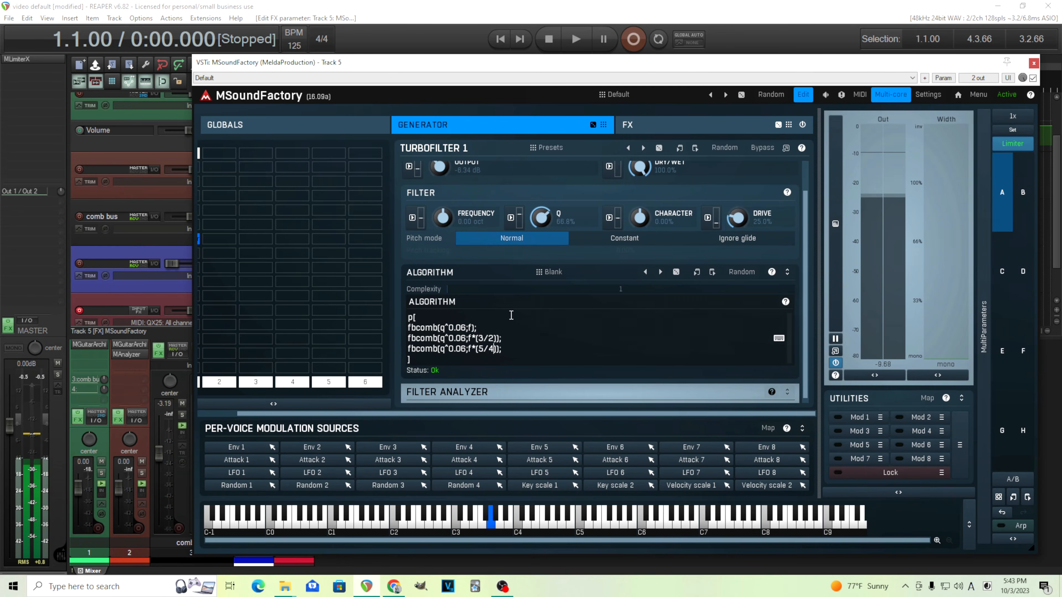
left_click_drag(541, 218, 541, 201)
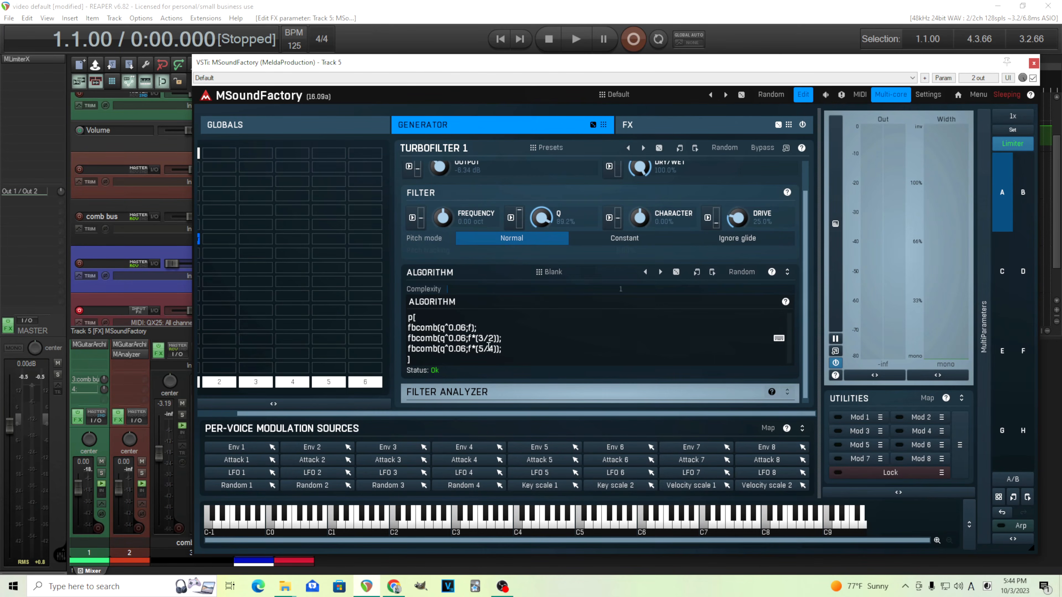
- Check the interval table again and change the third comb's ratio to 6/5
left_click(393, 586)
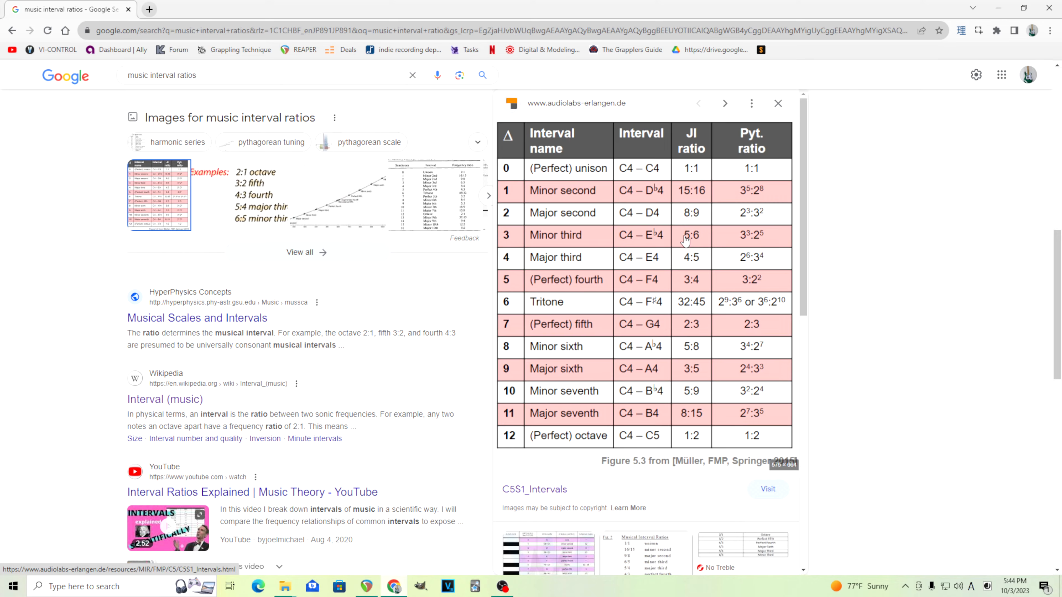
left_click(378, 589)
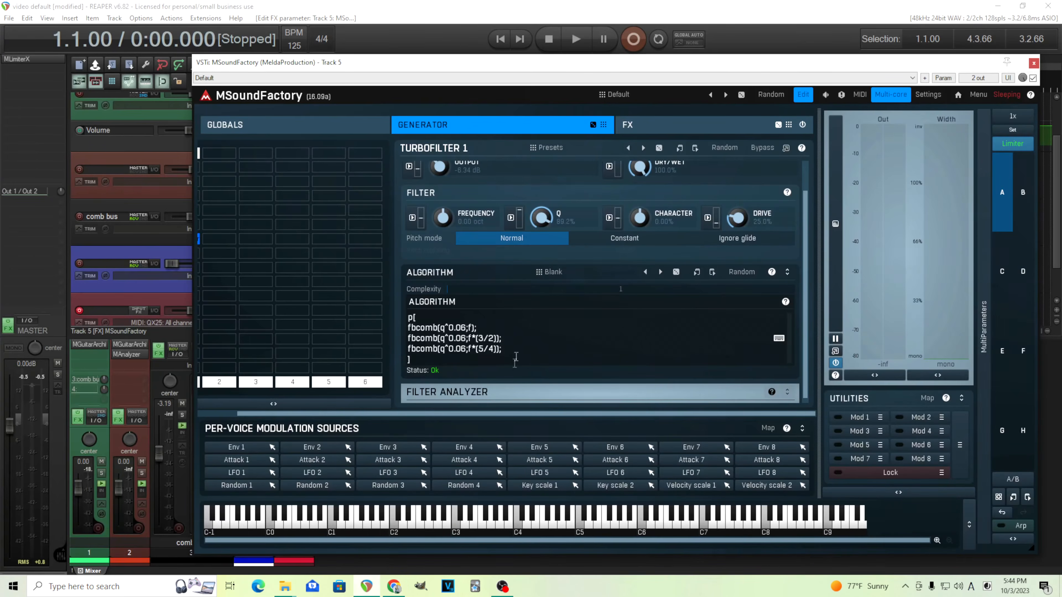
left_click(484, 349)
key("BackSpace")
type("6")
key("Right")
key("Delete")
type("5")
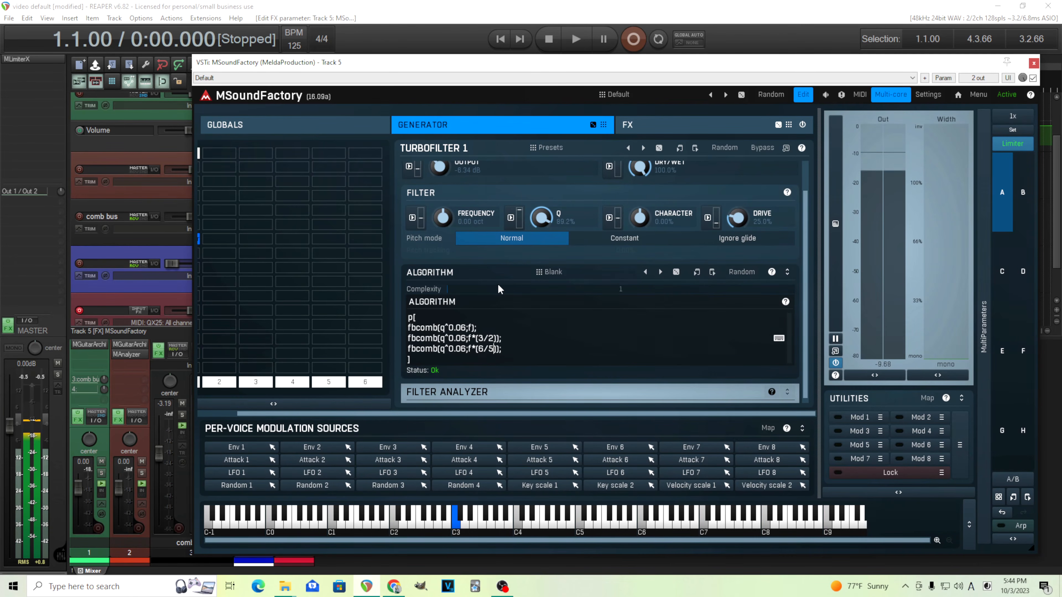
- Change the third comb's ratio to 4/3, a perfect fourth
left_click(395, 586)
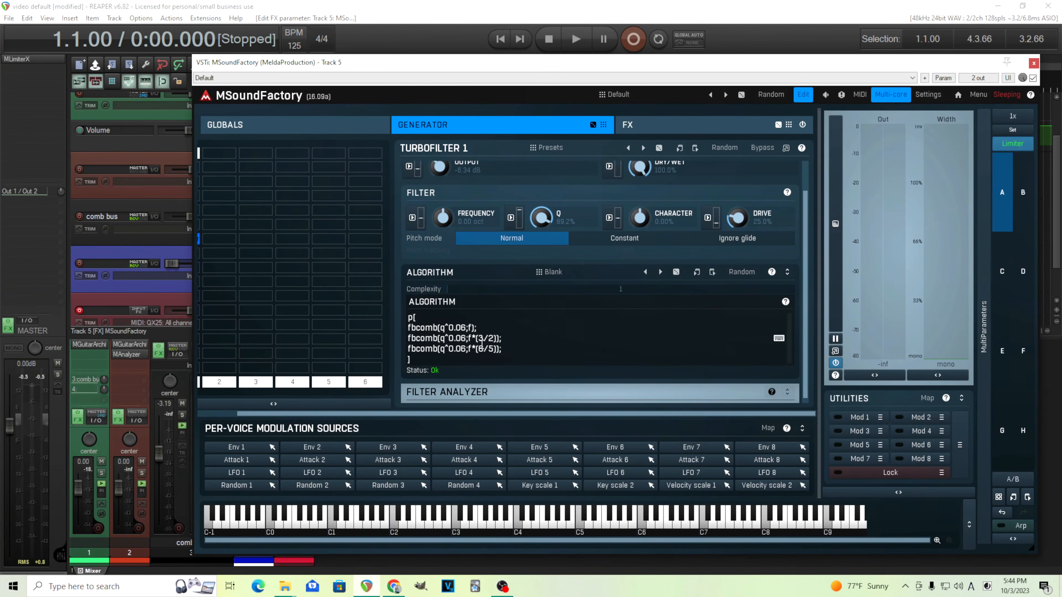
key("BackSpace")
type("4")
key("BackSpace")
type("3")
left_click_drag(328, 414, 279, 413)
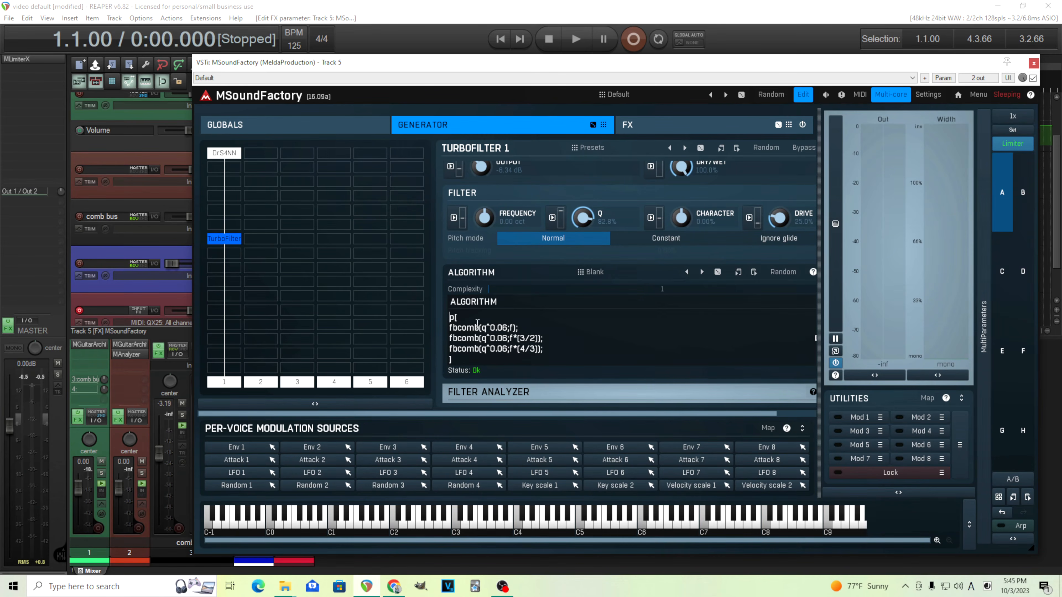
- Insert a new first line lp6(5000*(1+c)); adding a lowpass filter driven by Character
key("Return")
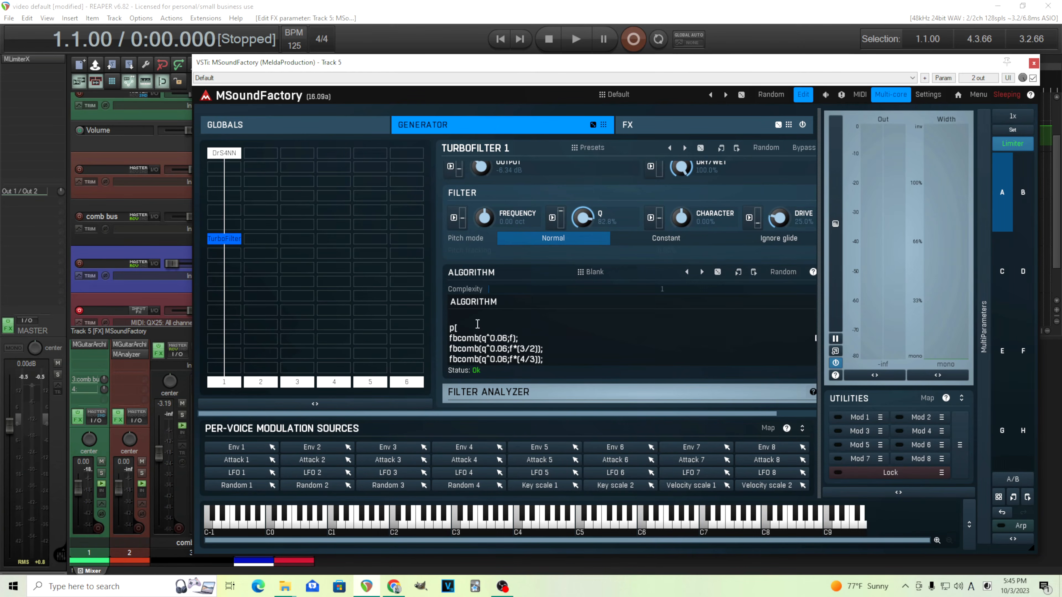
type("lp6(")
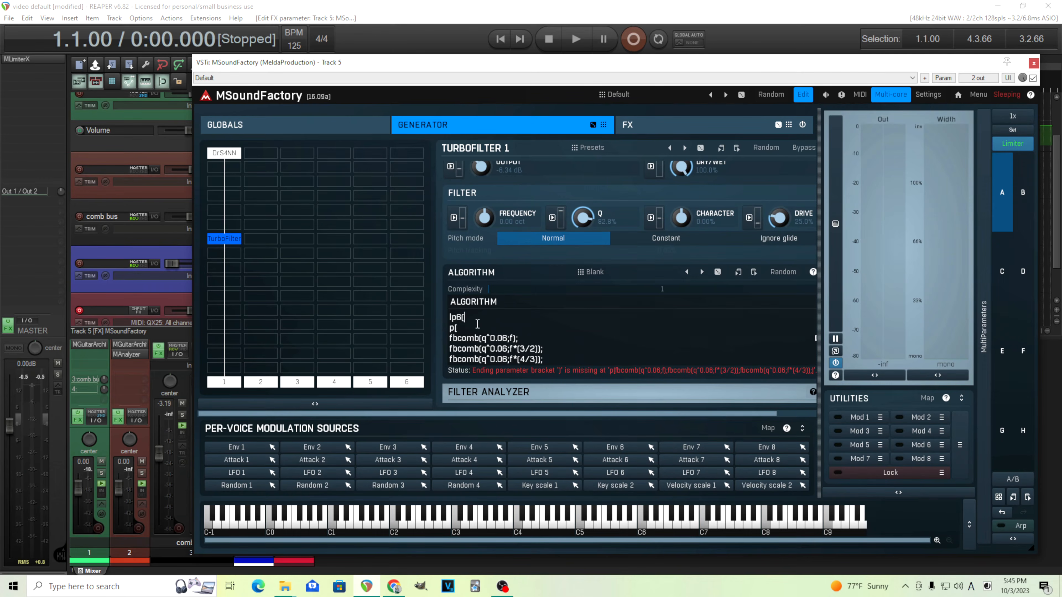
type("5000)")
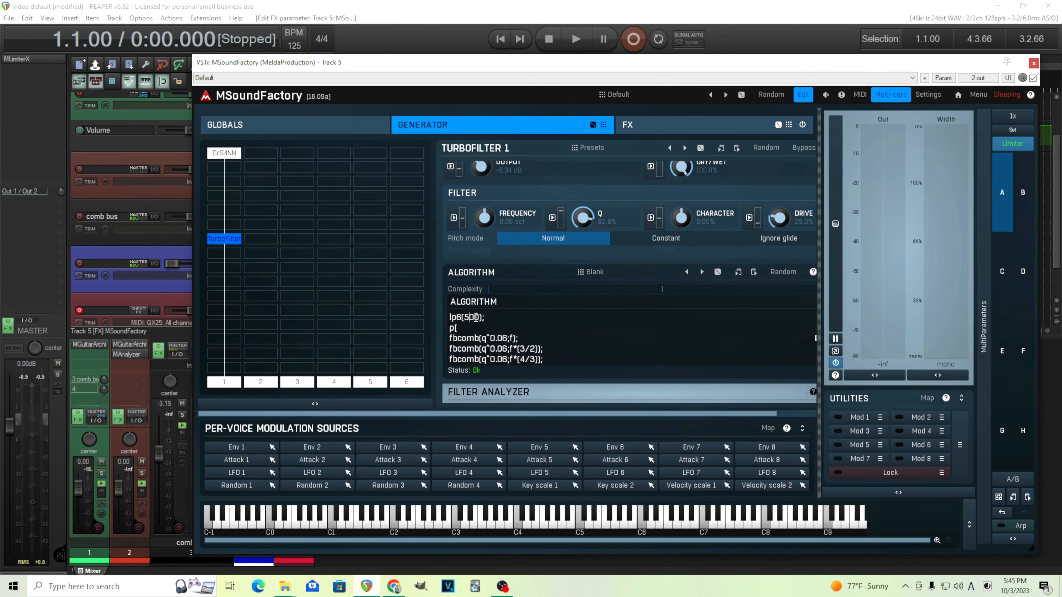
type("0")
type("*(1+c")
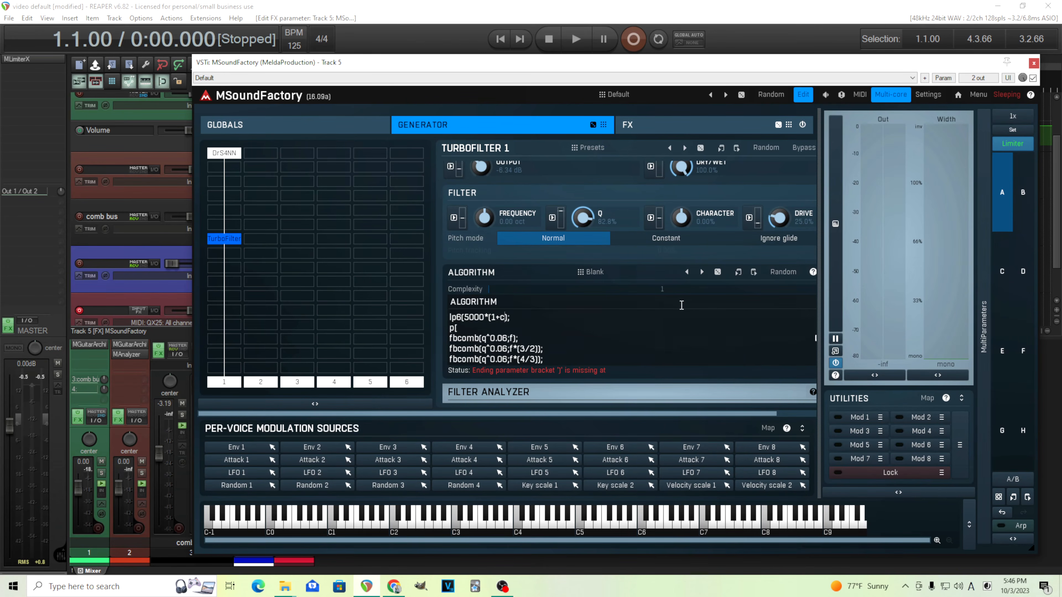
type(")")
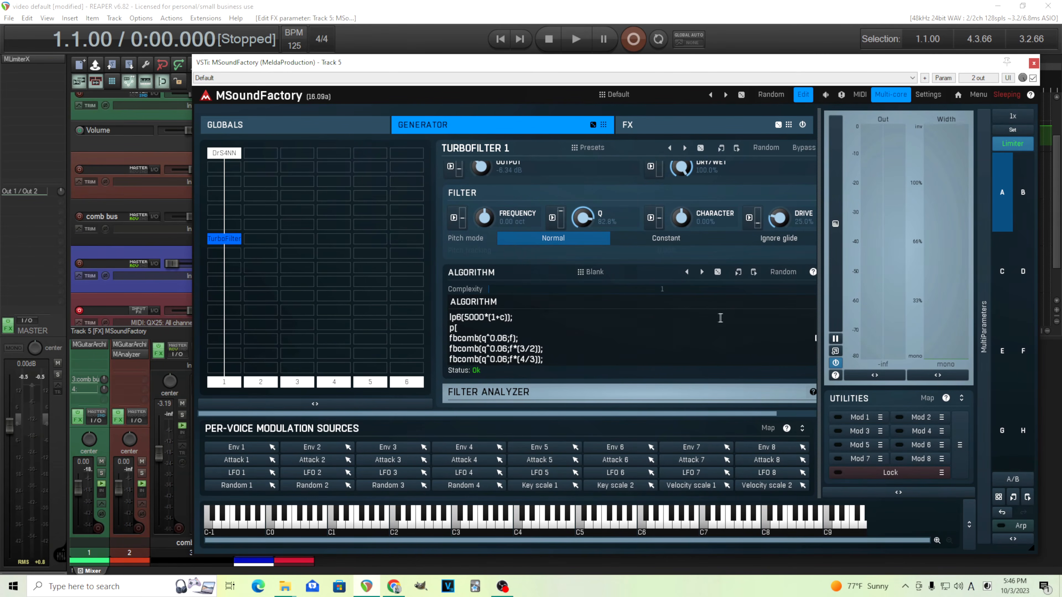
- Change the lowpass base frequency in the lp6 line to 2000
mouse_move(686, 217)
left_mouse_down()
mouse_move(686, 284)
mouse_move(686, 216)
left_mouse_up()
mouse_move(686, 216)
left_mouse_down()
mouse_move(686, 148)
mouse_move(686, 216)
left_mouse_up()
key("BackSpace")
type("2")
- Sweep the Character knob up and down, then reset it
left_click_drag(682, 217, 682, 175)
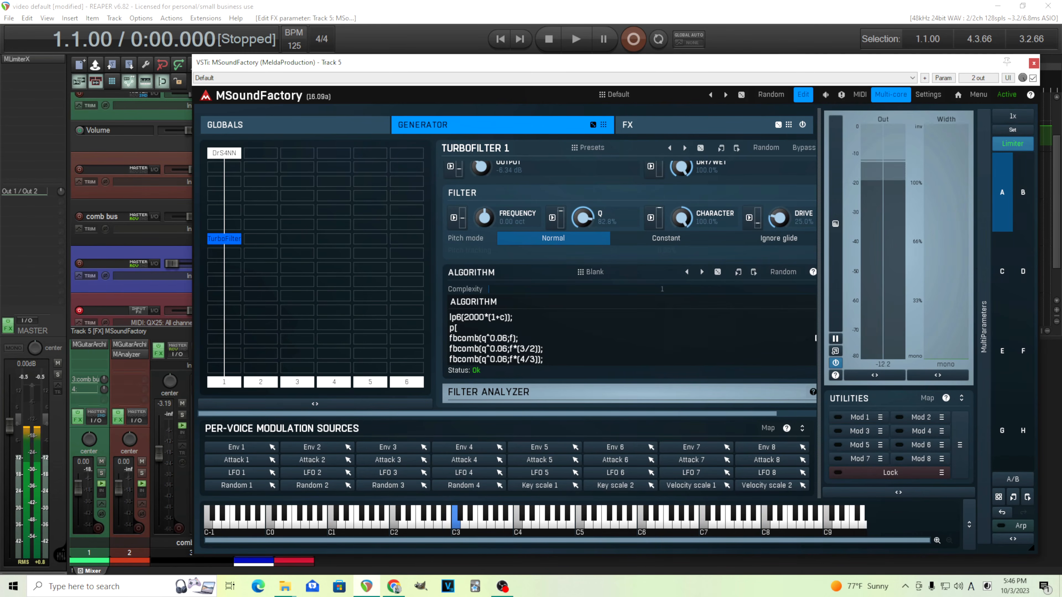
left_click_drag(682, 216, 682, 292)
double_click(682, 217)
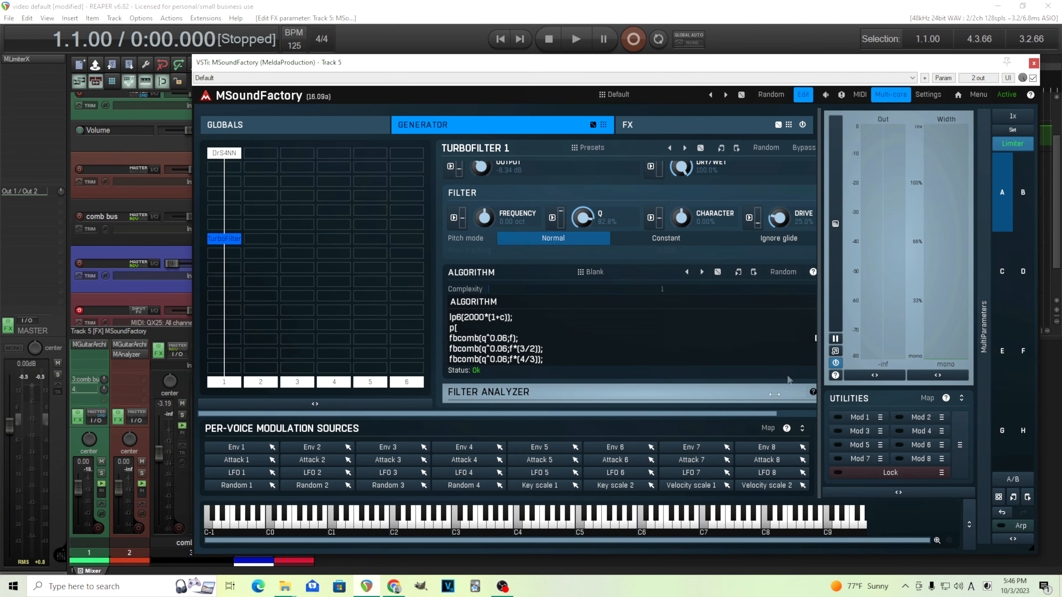
- Move the lp6(2000*(1+c)); line from the top of the algorithm to after the closing bracket
left_click_drag(762, 414, 798, 414)
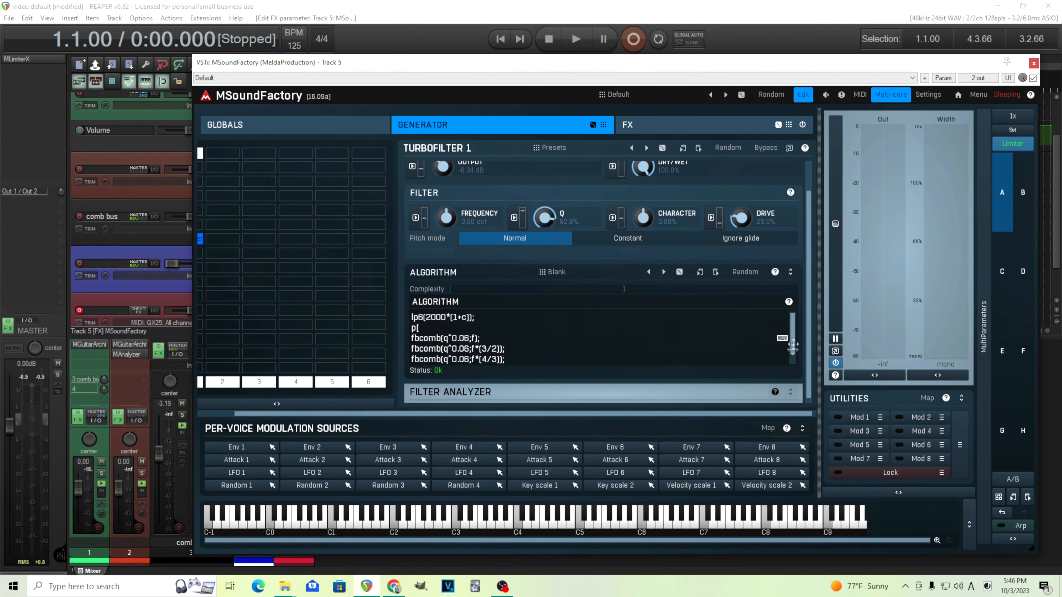
scroll(808, 342, "down", 1)
scroll(789, 339, "down", 1)
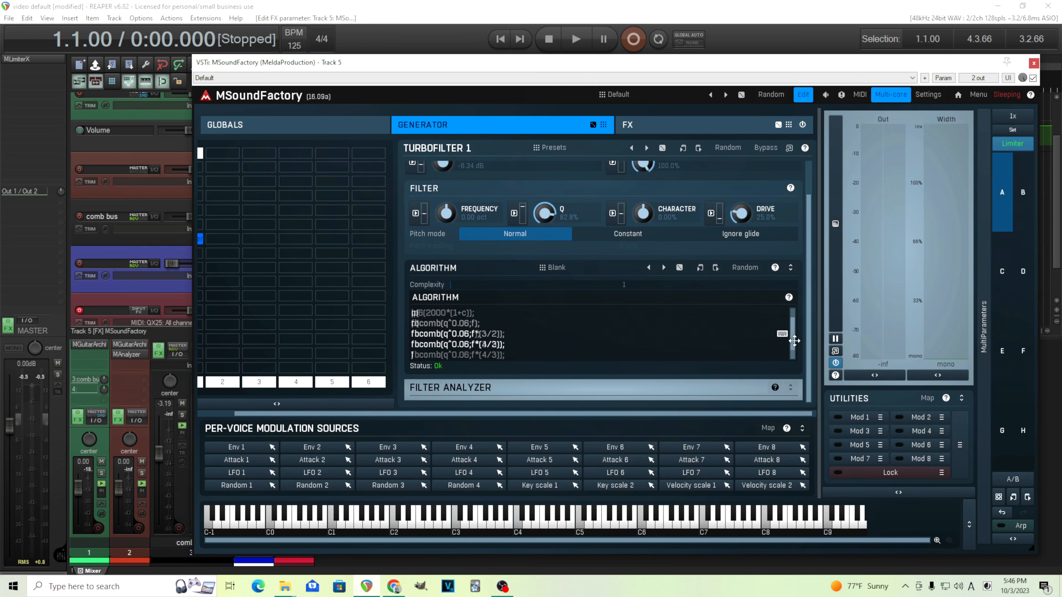
scroll(554, 354, "up", 1)
scroll(554, 354, "down", 1)
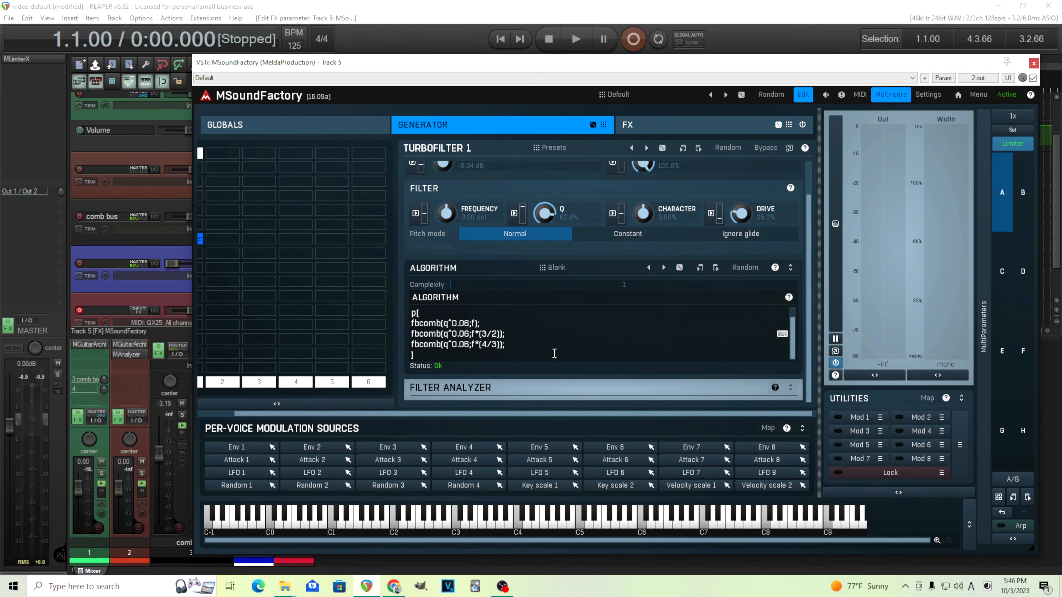
scroll(555, 353, "up", 1)
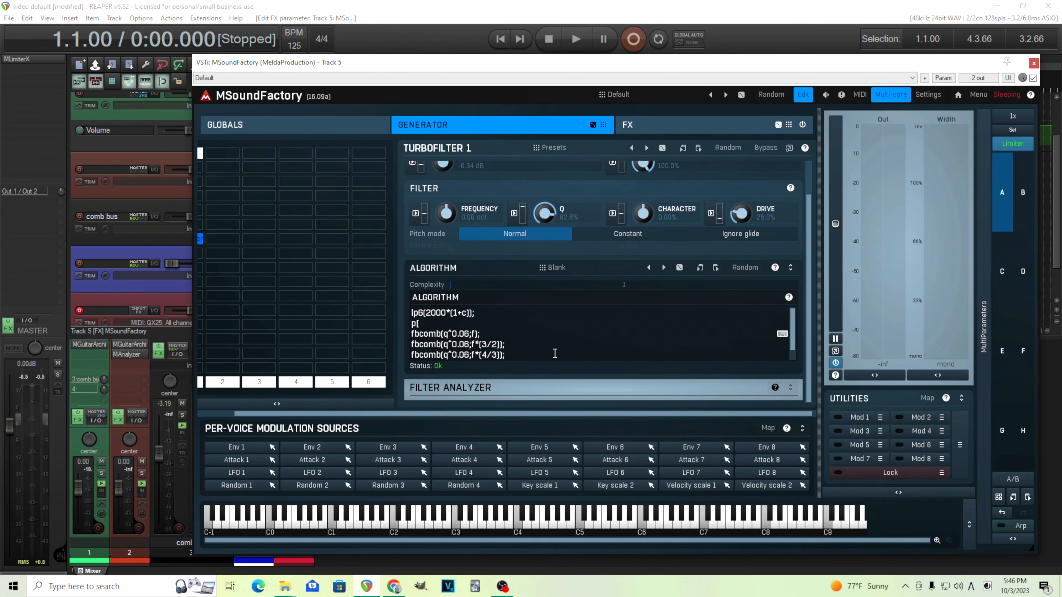
scroll(554, 353, "down", 1)
scroll(553, 350, "up", 1)
left_click_drag(506, 313, 412, 313)
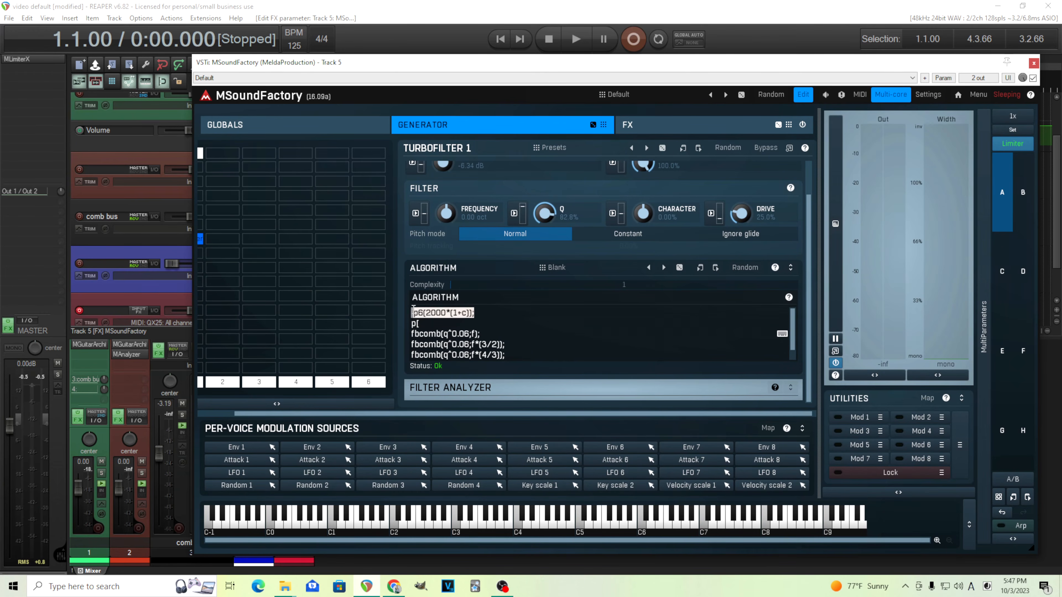
right_click(426, 312)
left_click(439, 318)
key("BackSpace")
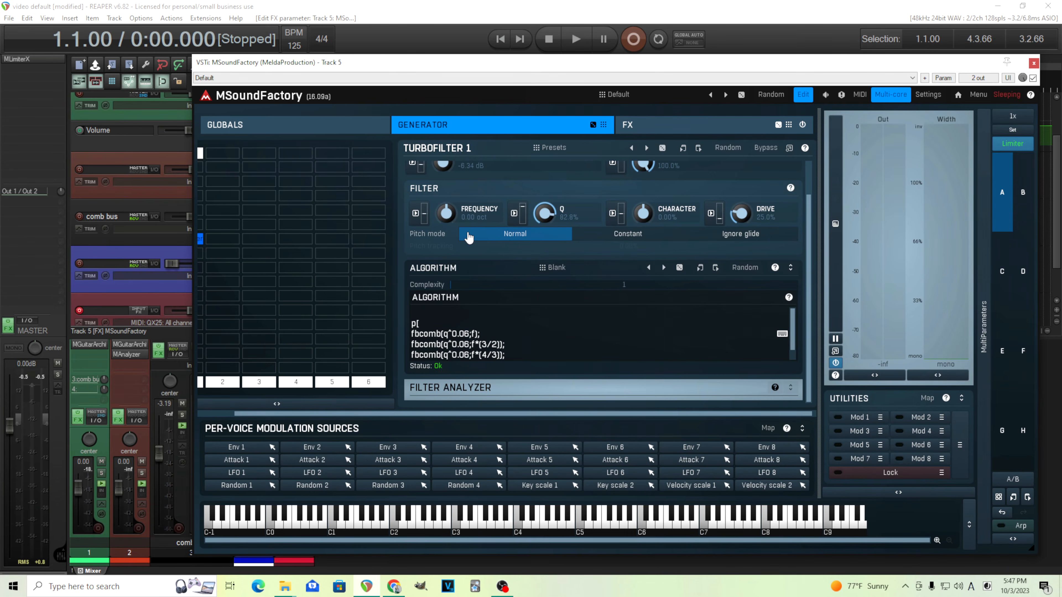
key("Delete")
left_click(423, 355)
scroll(423, 355, "down", 1)
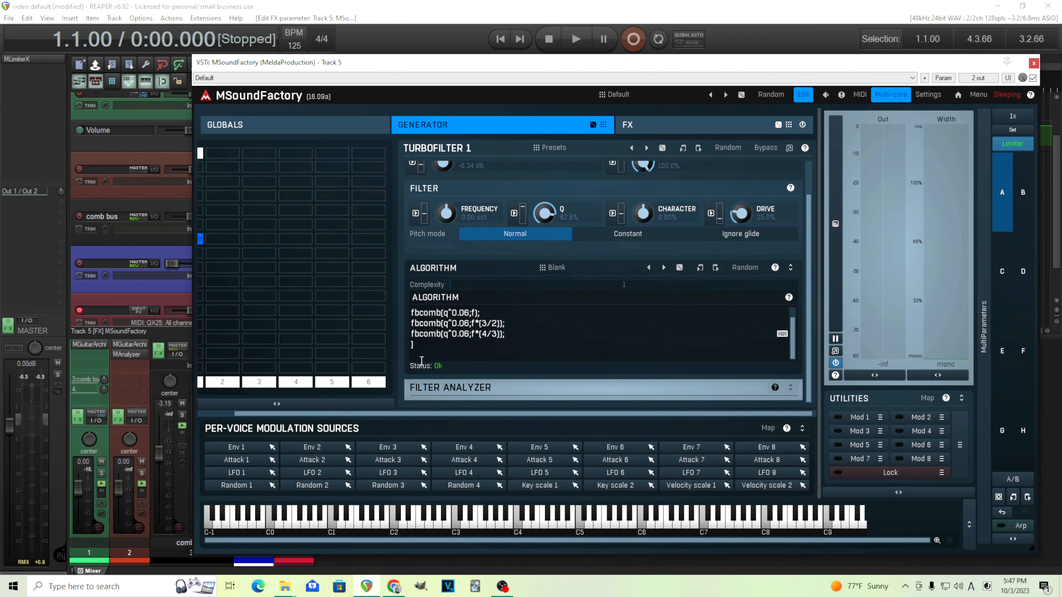
right_click(422, 361)
left_click(446, 381)
- Set the Q to about 20% and the Character to about 37%
left_click_drag(643, 213, 643, 150)
double_click(643, 211)
left_click_drag(644, 211, 644, 192)
mouse_move(544, 213)
left_mouse_down()
mouse_move(544, 236)
mouse_move(545, 217)
left_mouse_up()
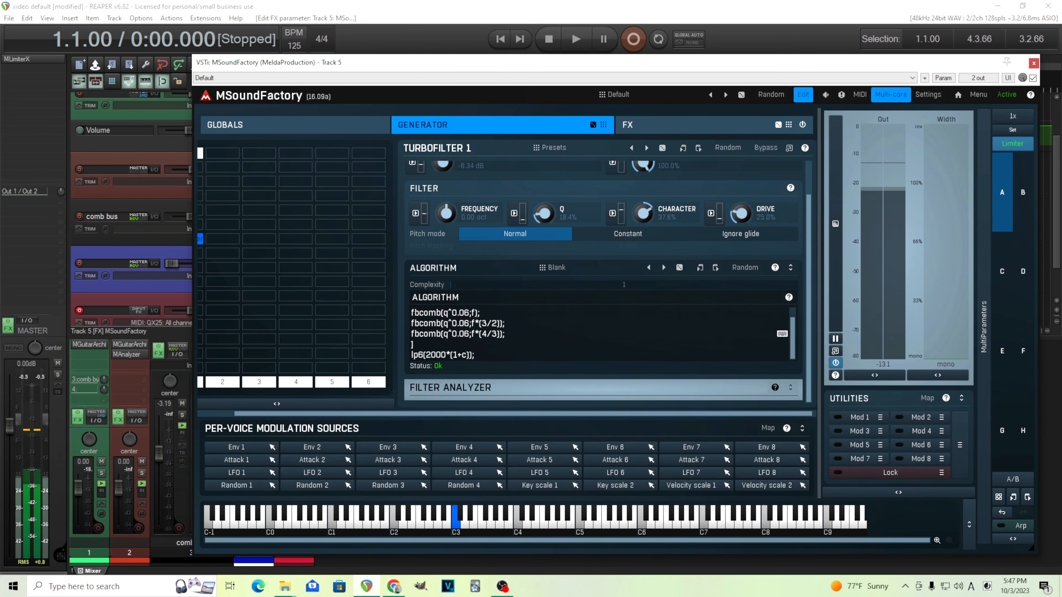
left_click_drag(545, 213, 544, 210)
left_click_drag(645, 208, 645, 210)
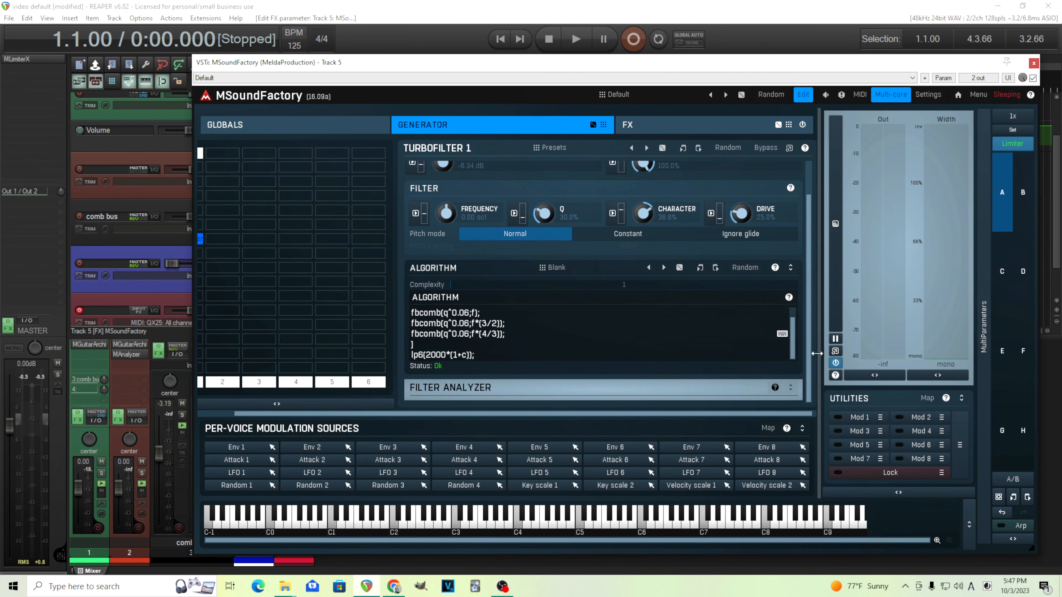
scroll(808, 327, "up", 2)
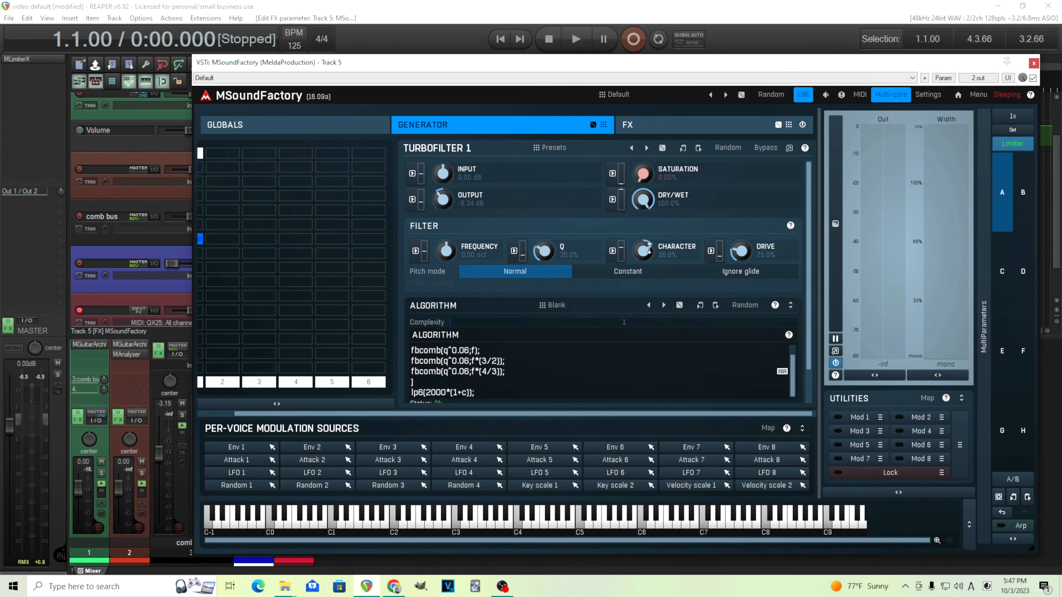
- Reset the Character to zero and raise the filter Q
double_click(646, 250)
double_click(443, 254)
key("Escape")
left_click_drag(544, 253, 544, 213)
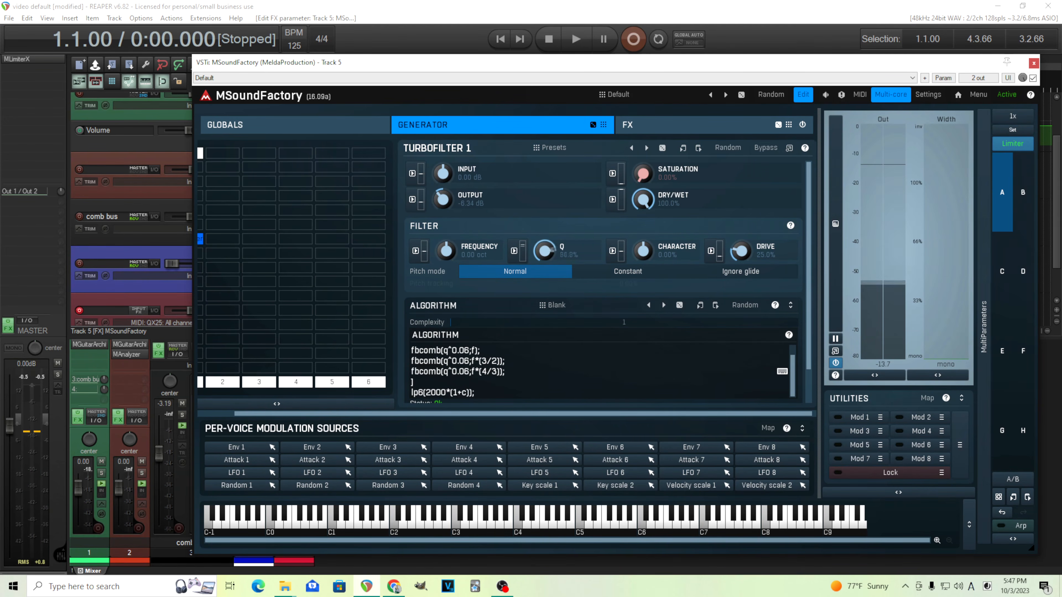
- Set the filter frequency to +1 octave
double_click(447, 253)
type("1")
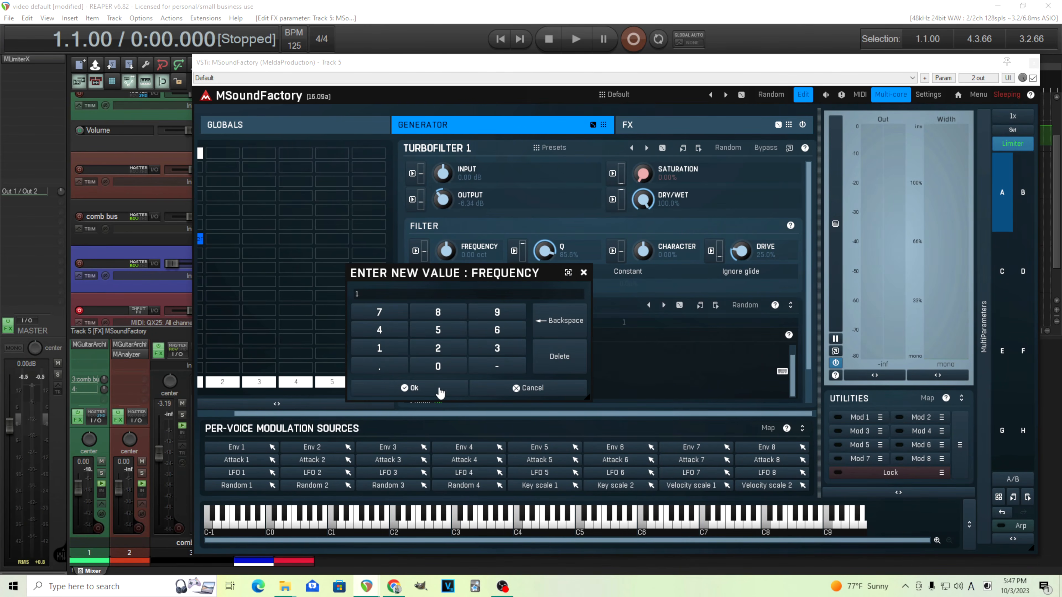
left_click(439, 389)
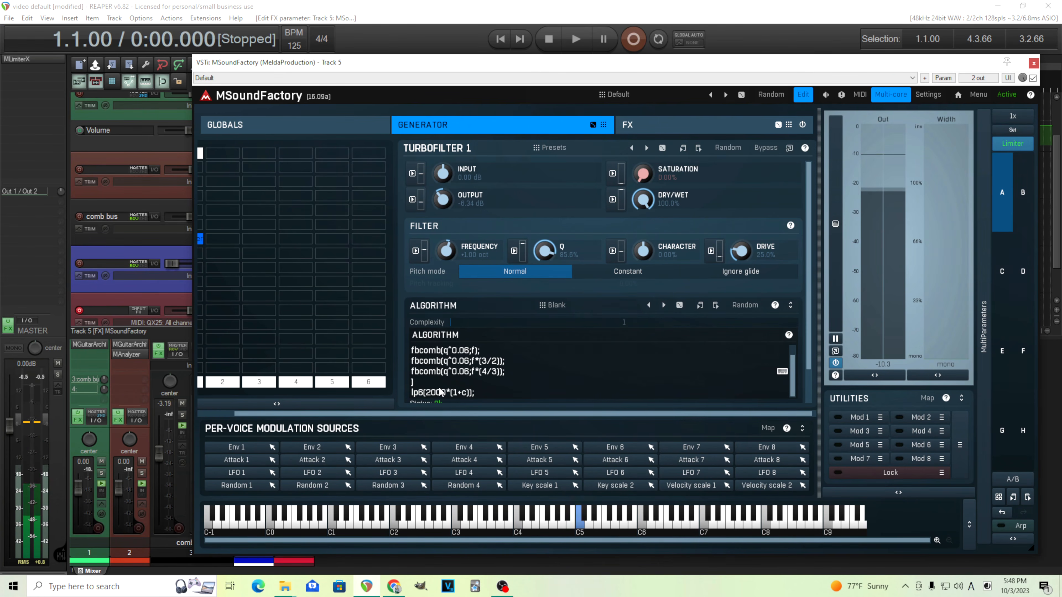
- Reset the frequency, switch Pitch mode to Constant, and set the filter frequency to note C4 (261.6 Hz)
double_click(446, 250)
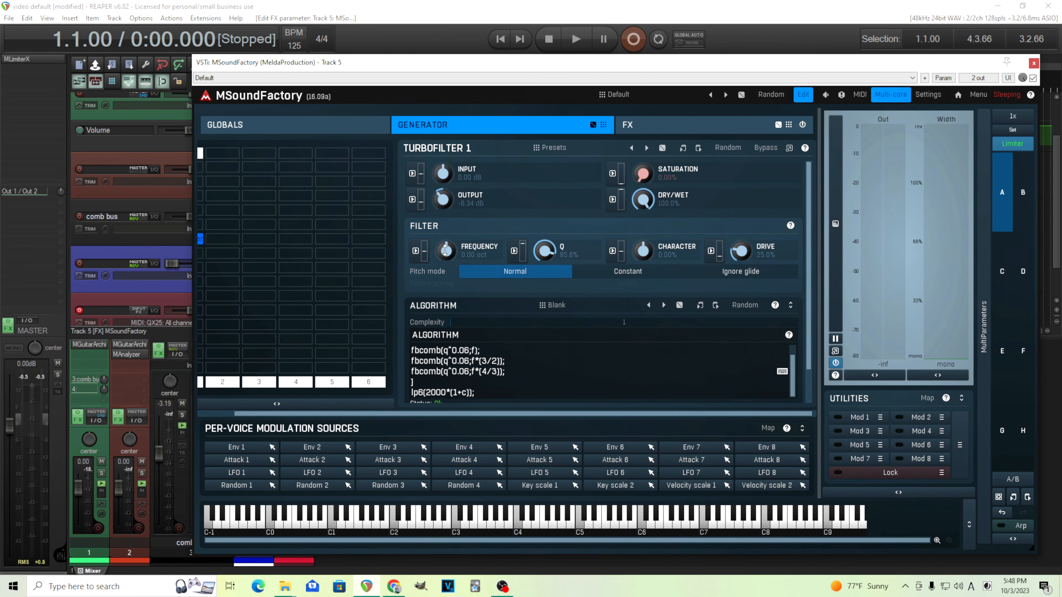
left_click(620, 272)
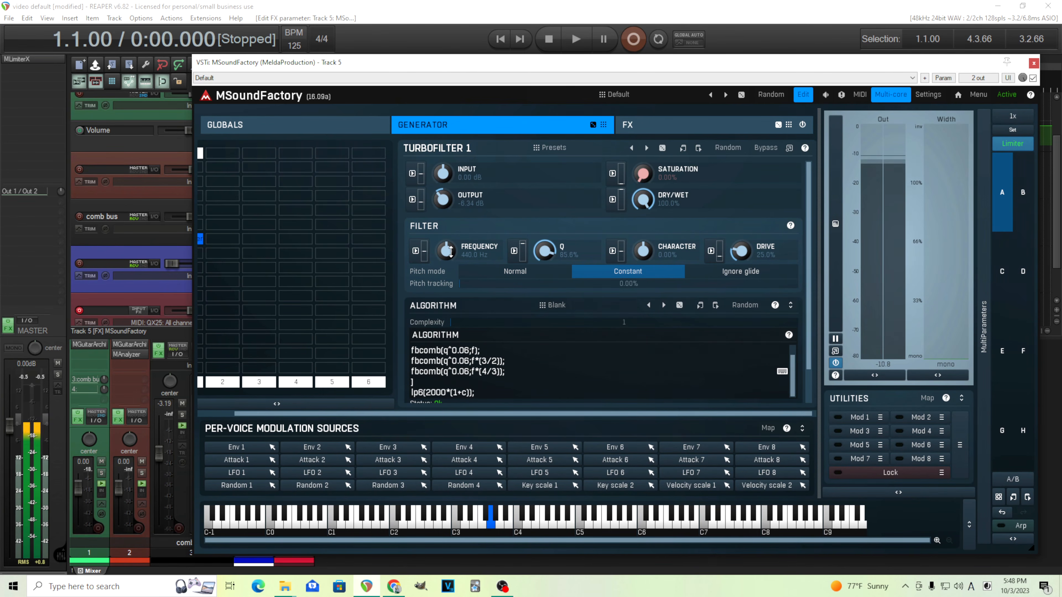
double_click(450, 250)
left_click(426, 387)
left_click(449, 440)
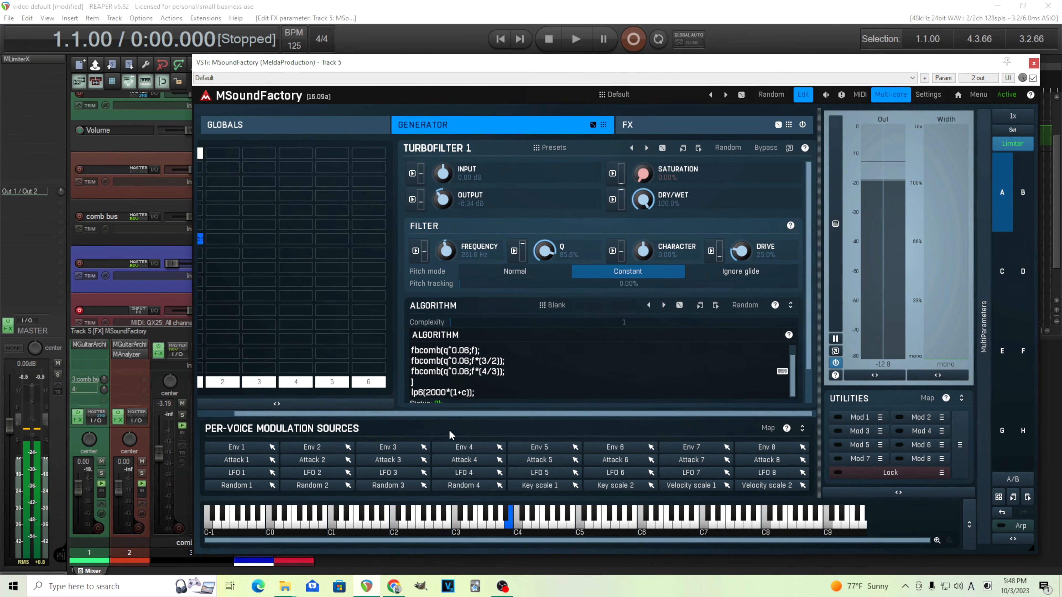
double_click(446, 251)
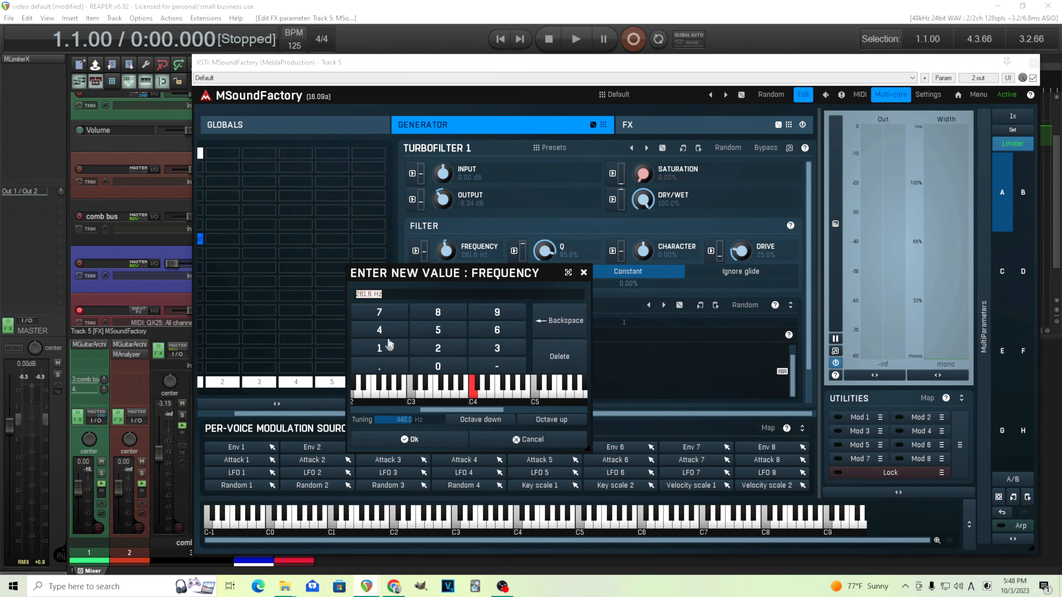
left_click(501, 444)
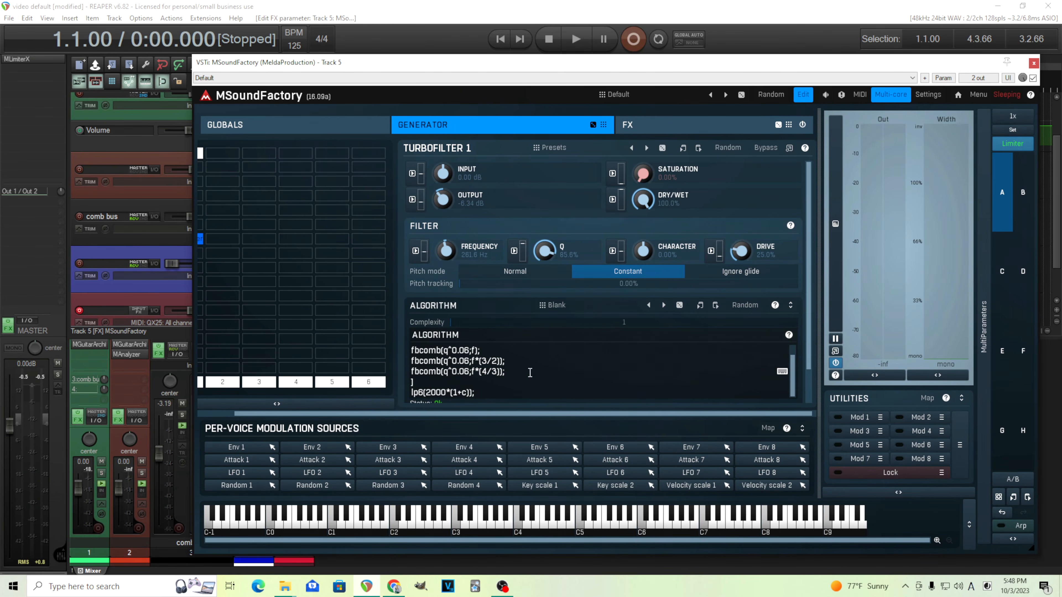